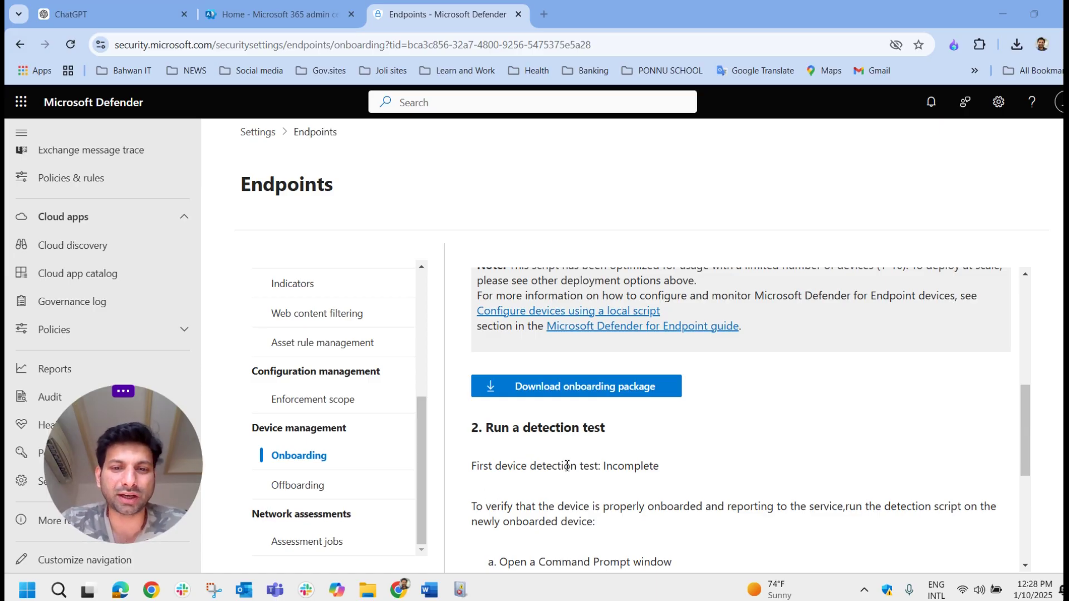
# Set the operating system for the onboarding process to Windows 10 and 11 and review the other supported systems.
pyautogui.scroll(10, 566, 466)
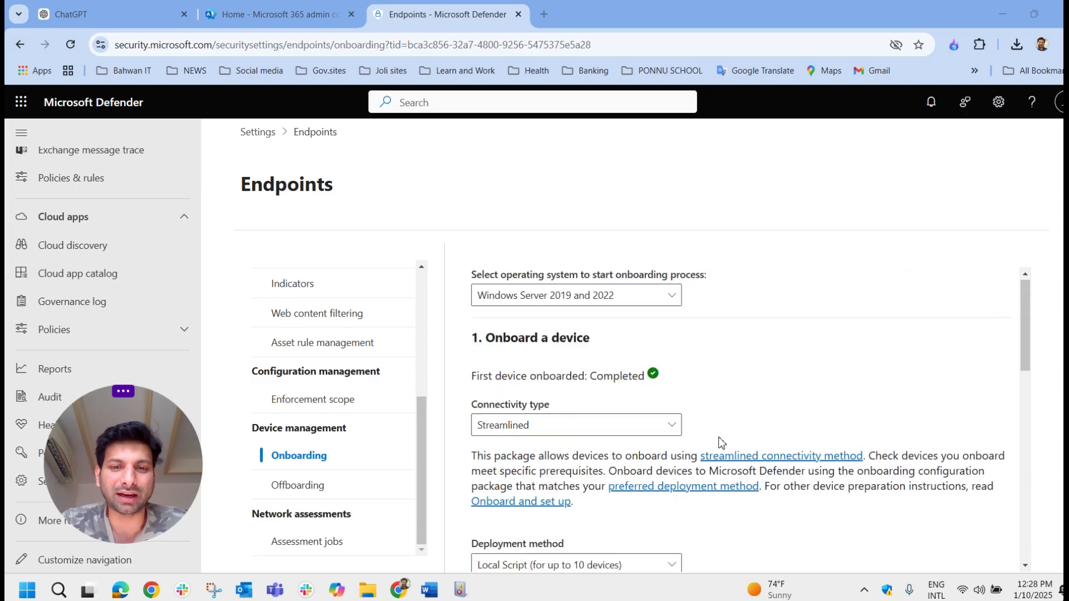
pyautogui.click(650, 307)
pyautogui.click(584, 350)
pyautogui.hotkey('alt', 'Down')
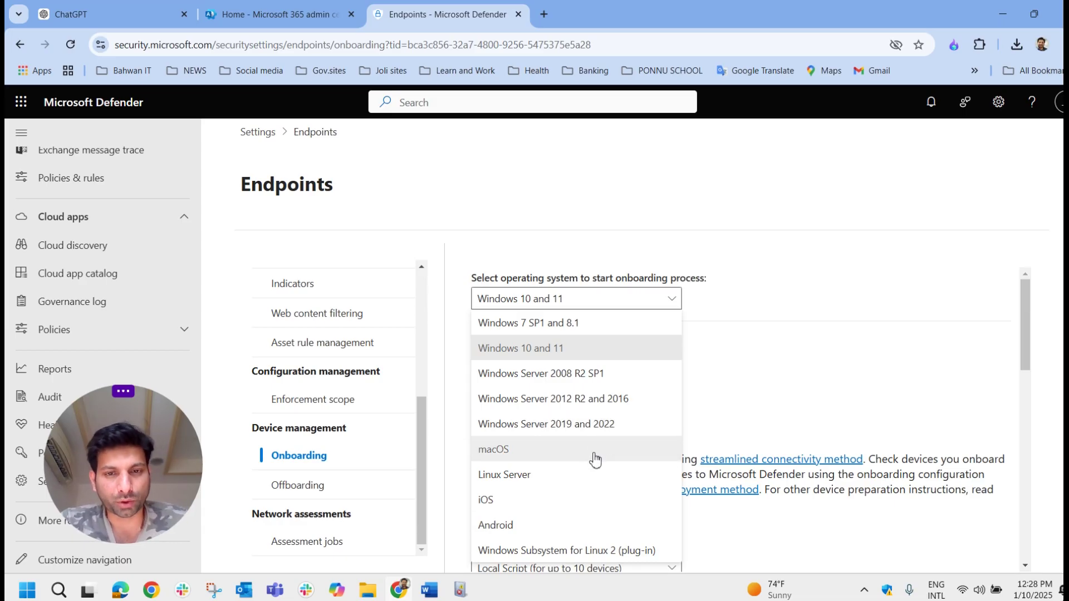
pyautogui.click(769, 352)
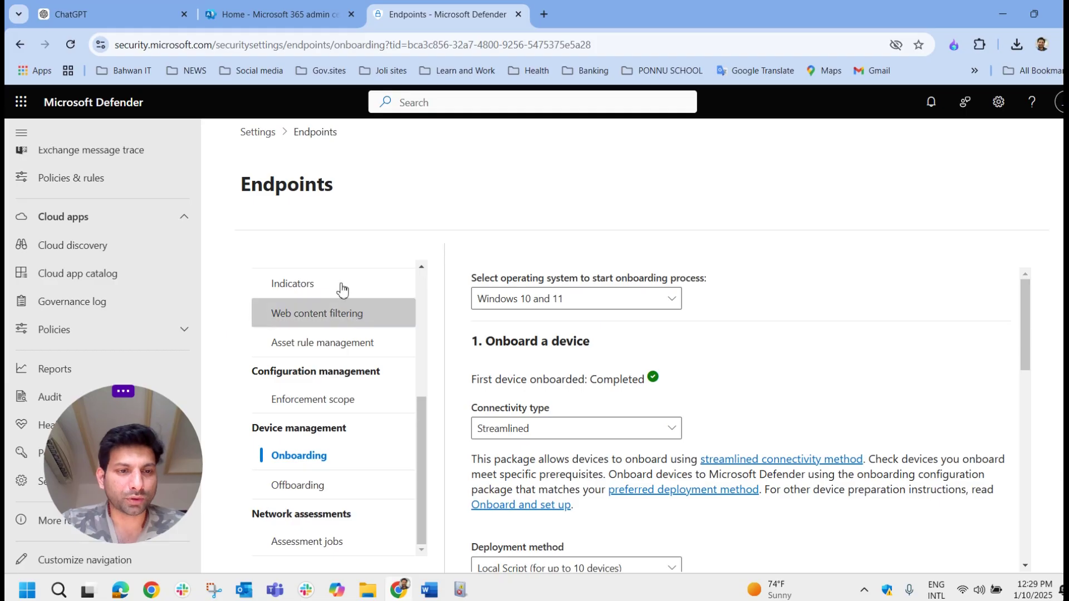
# Examine the Defender portal address and the Security entry in the Microsoft 365 admin center, returning to the Defender portal.
pyautogui.scroll(8, 202, 262)
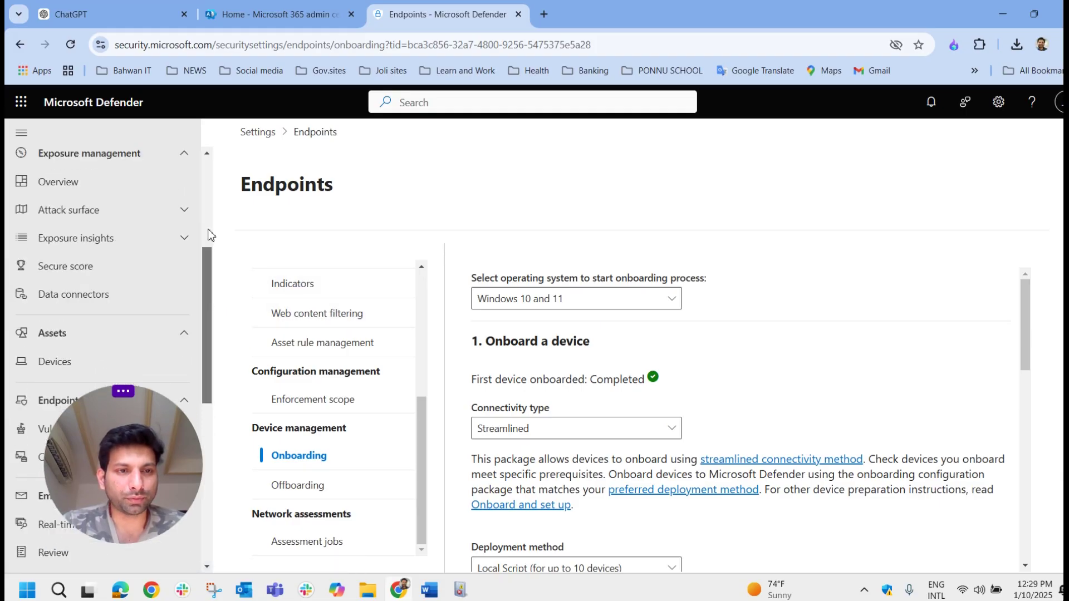
pyautogui.scroll(4, 211, 233)
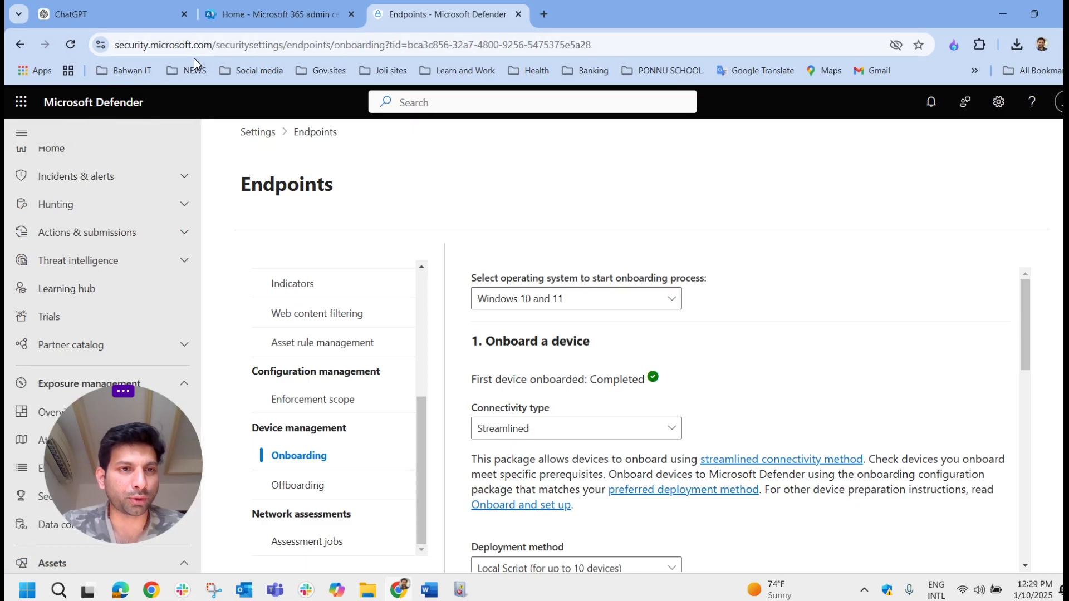
pyautogui.click(144, 46)
pyautogui.click(160, 50)
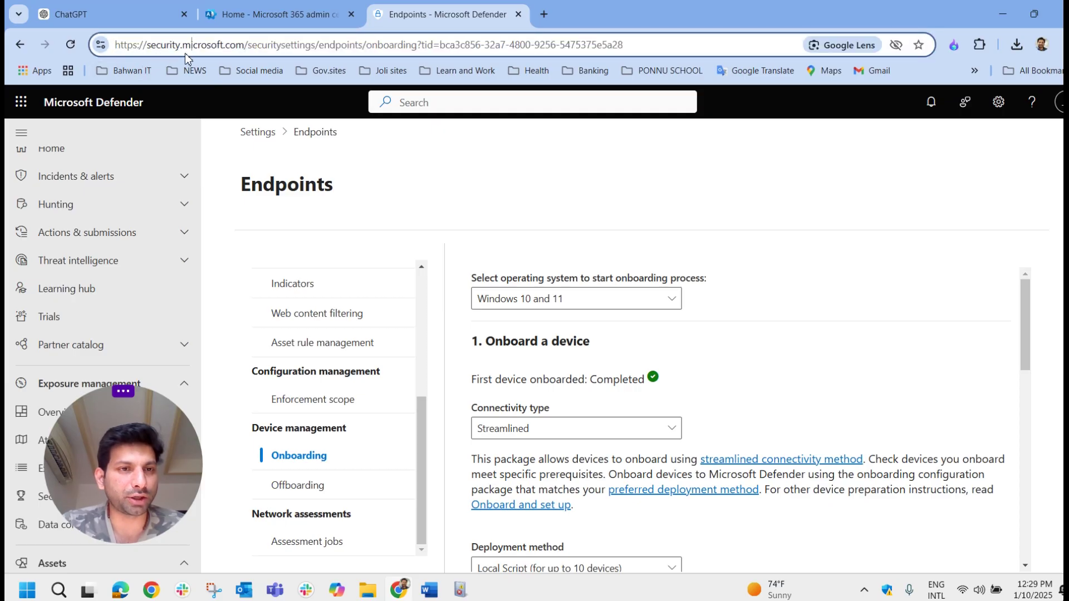
pyautogui.click(299, 16)
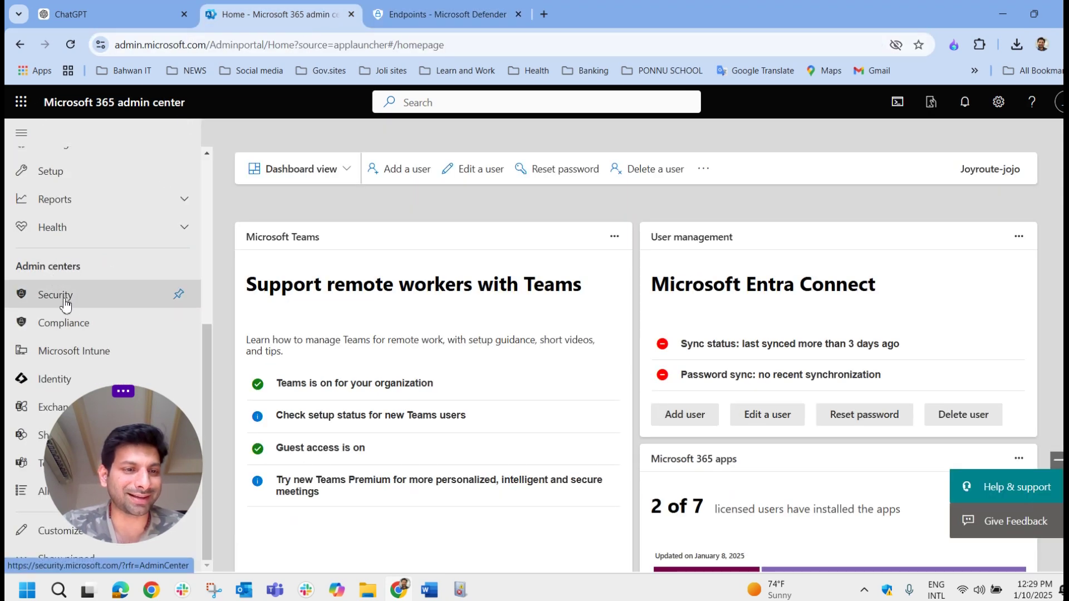
pyautogui.click(440, 14)
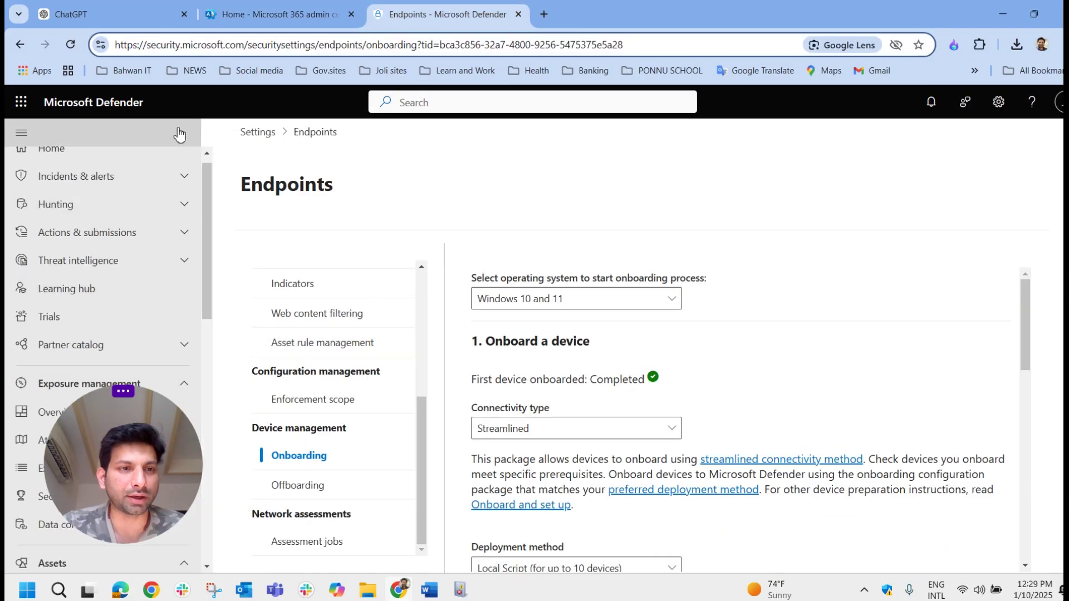
pyautogui.scroll(1, 203, 250)
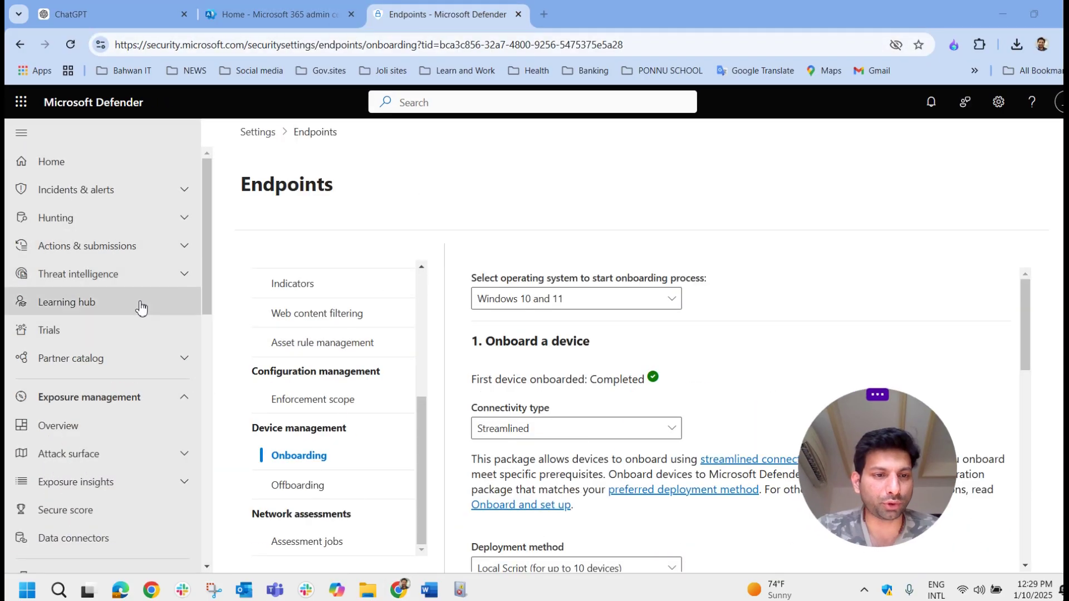
# Open the device Onboarding page within the Endpoints settings of the Defender portal.
pyautogui.scroll(-13, 146, 337)
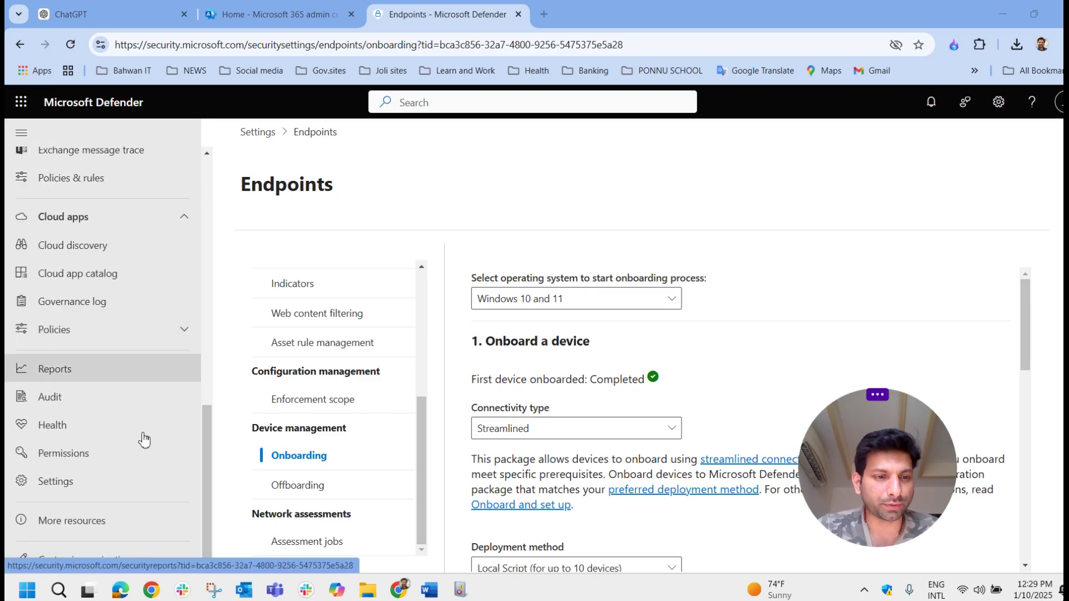
pyautogui.click(62, 487)
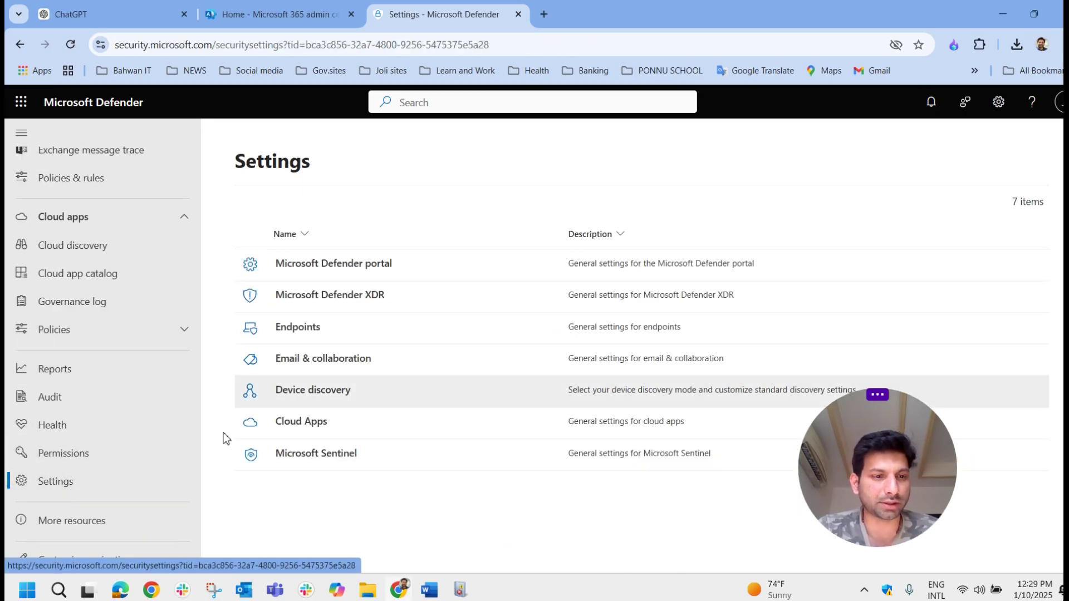
pyautogui.click(307, 331)
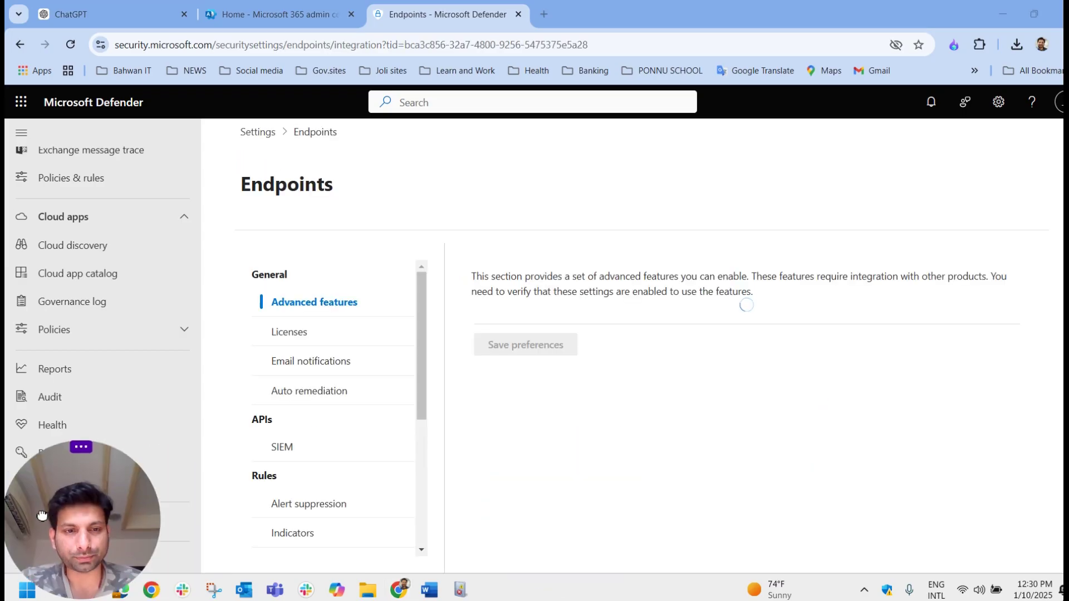
pyautogui.scroll(-5, 351, 373)
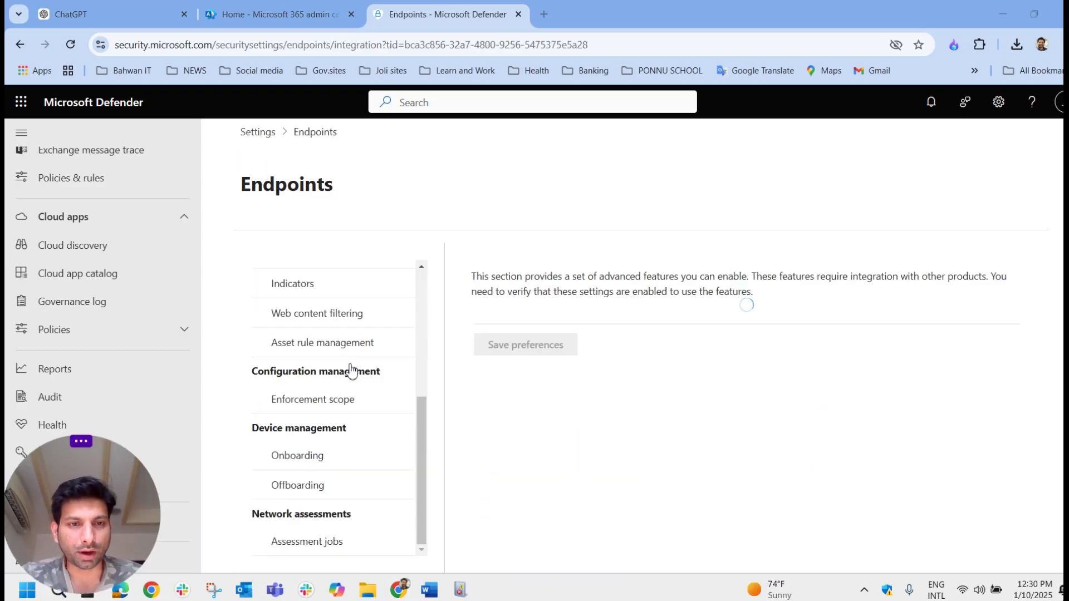
pyautogui.click(316, 465)
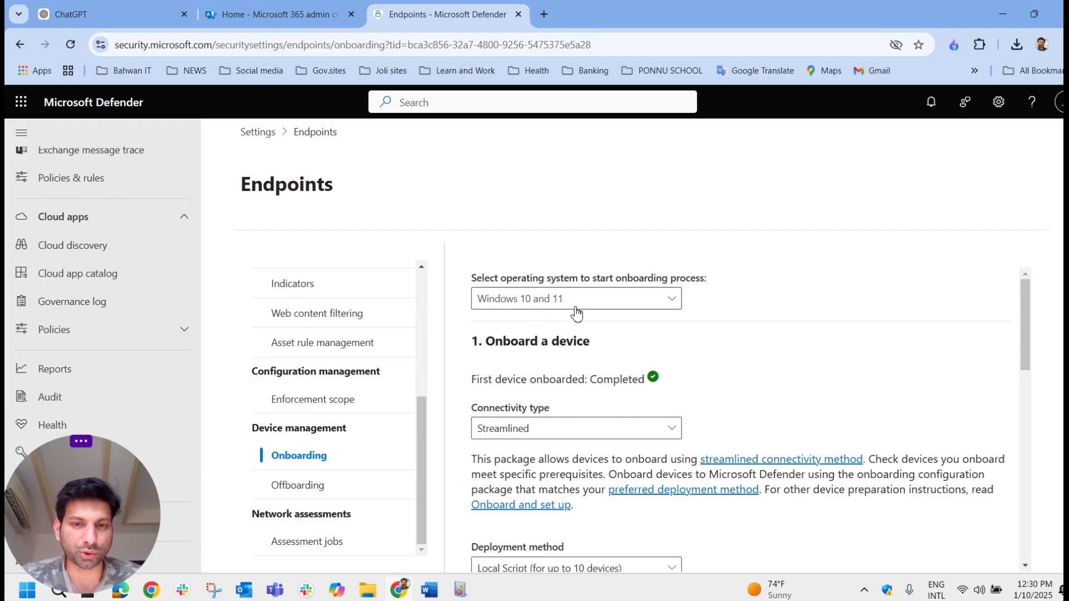
# Review the operating system choices, the connectivity type and the available deployment methods for device onboarding.
pyautogui.click(548, 305)
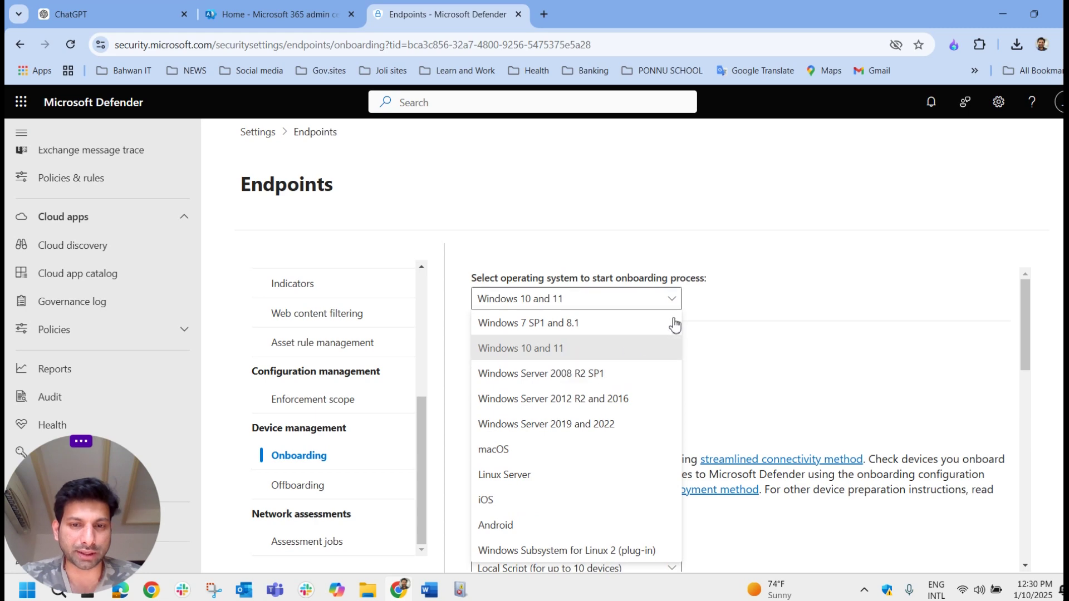
pyautogui.click(703, 334)
pyautogui.scroll(-2, 704, 334)
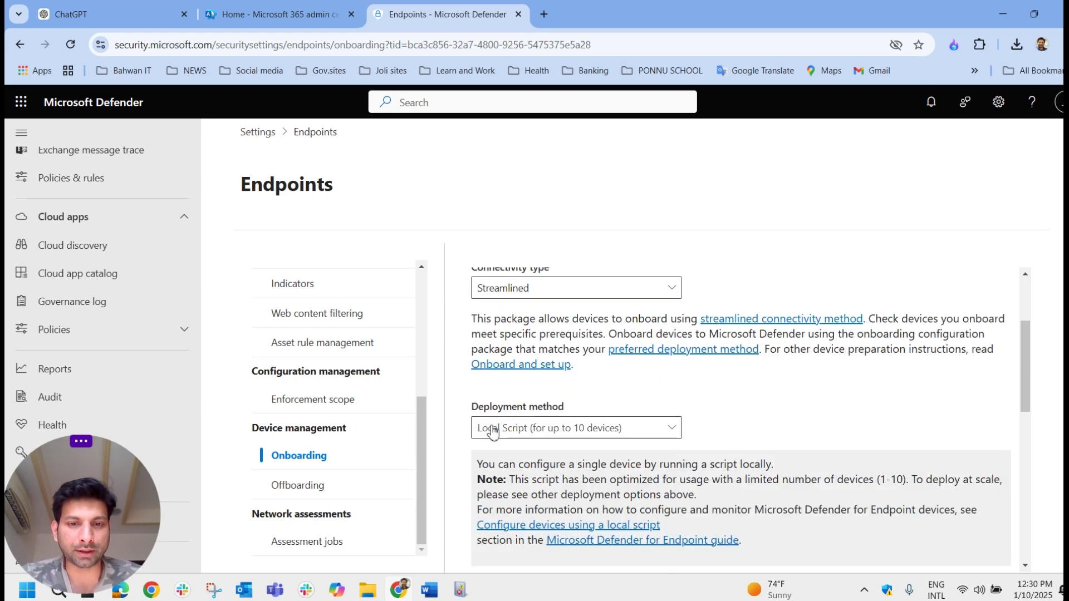
pyautogui.scroll(2, 521, 372)
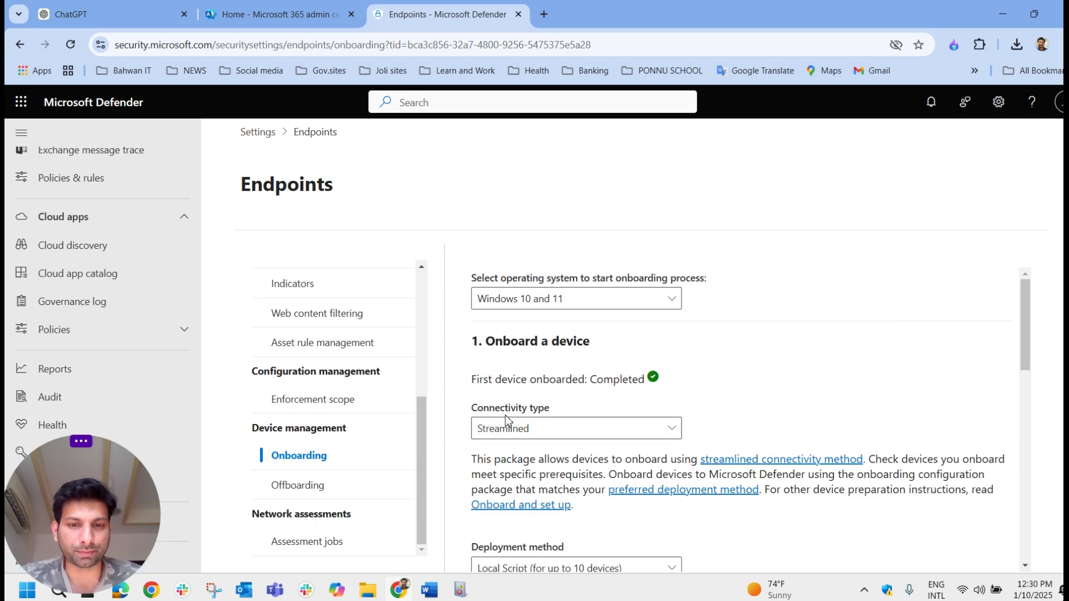
pyautogui.scroll(-3, 658, 432)
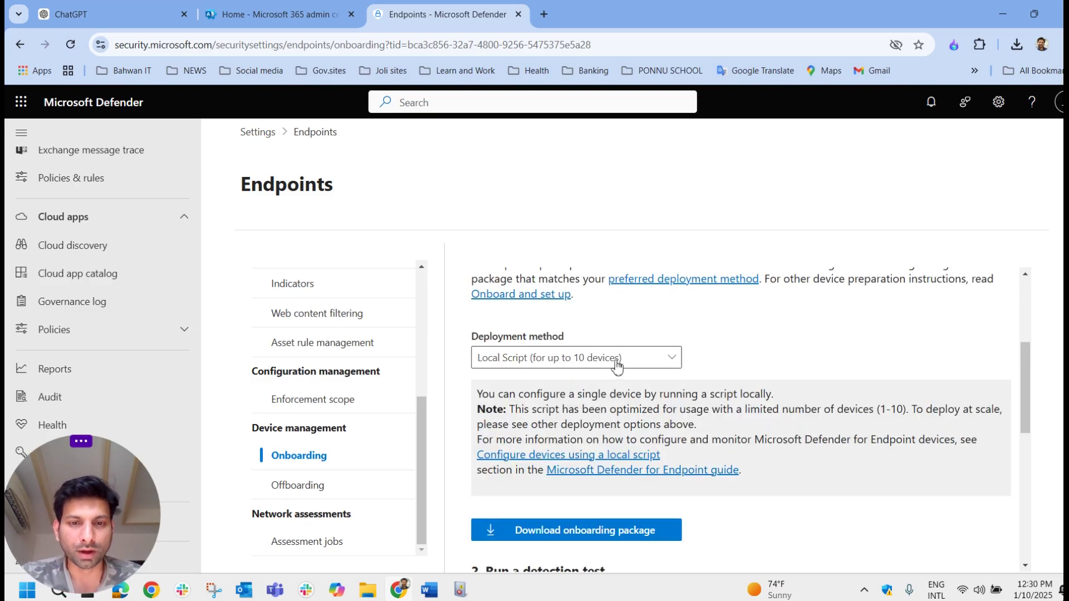
pyautogui.click(589, 366)
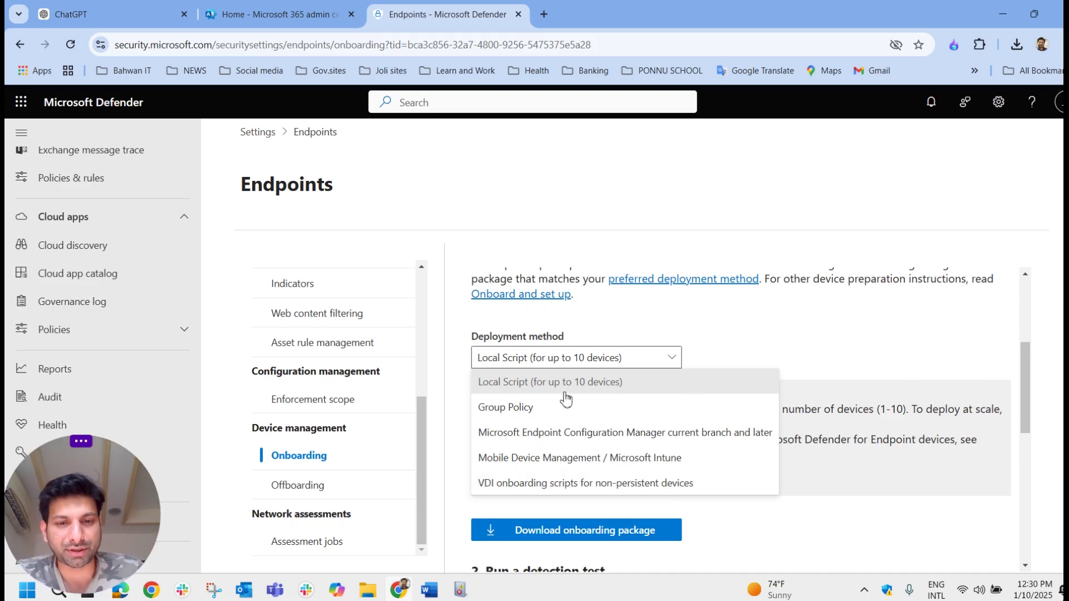
pyautogui.click(729, 359)
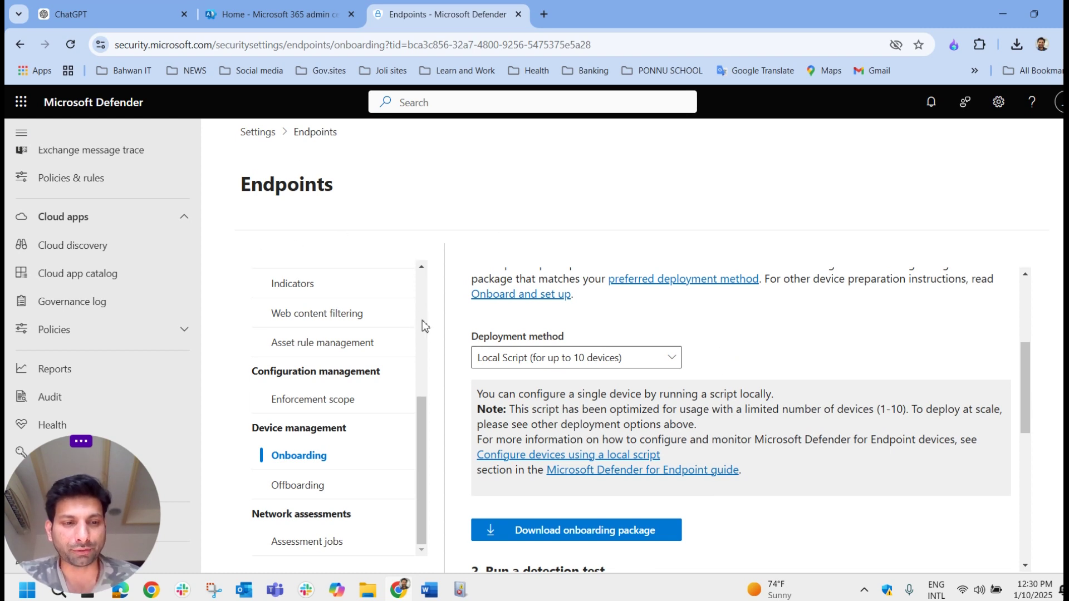
pyautogui.click(635, 362)
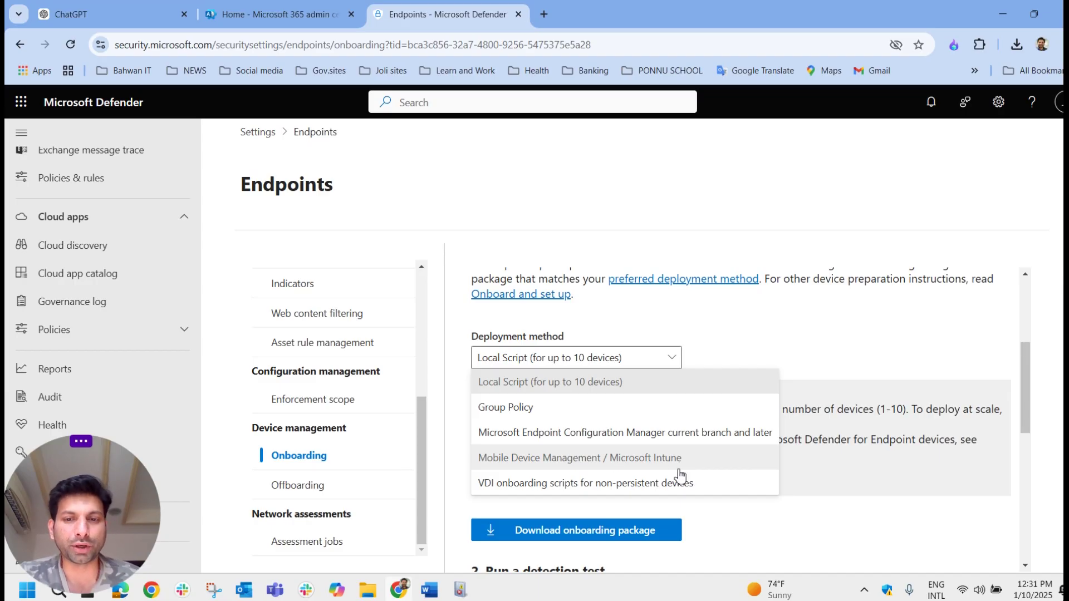
pyautogui.click(867, 529)
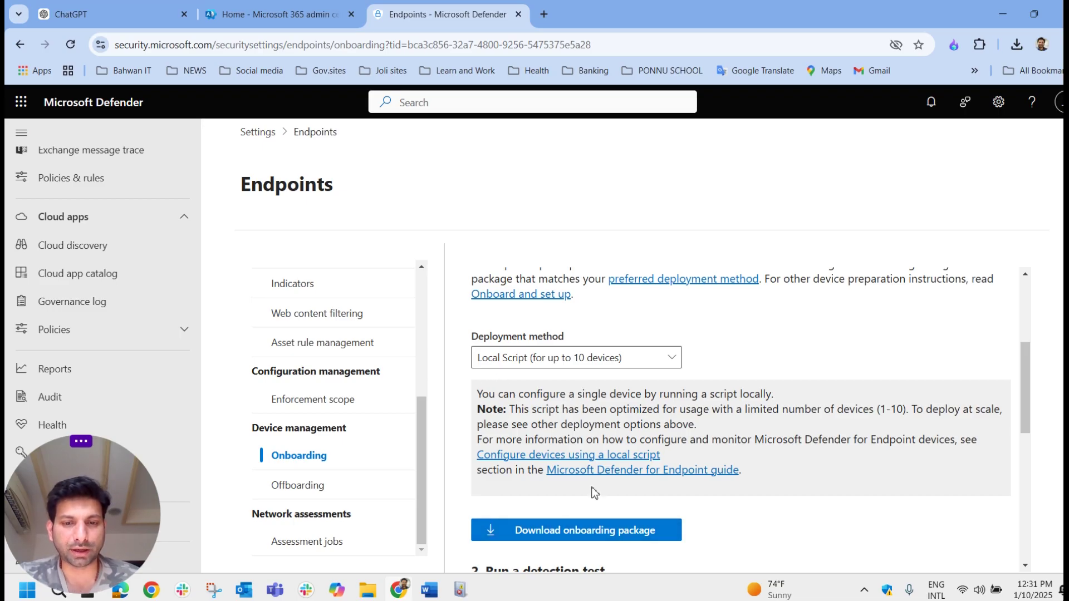
# Extract the downloaded GatewayWindowsDefenderATPOnboardingPackage.zip into its default folder in Downloads and widen the Name column to read the script's file name.
pyautogui.scroll(-1, 596, 493)
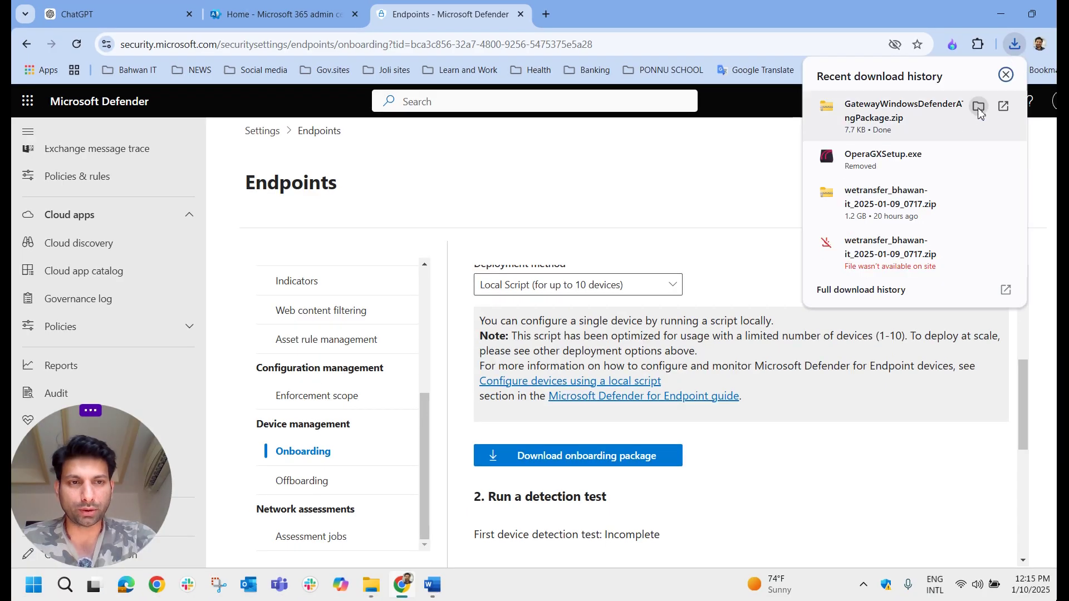
pyautogui.click(978, 109)
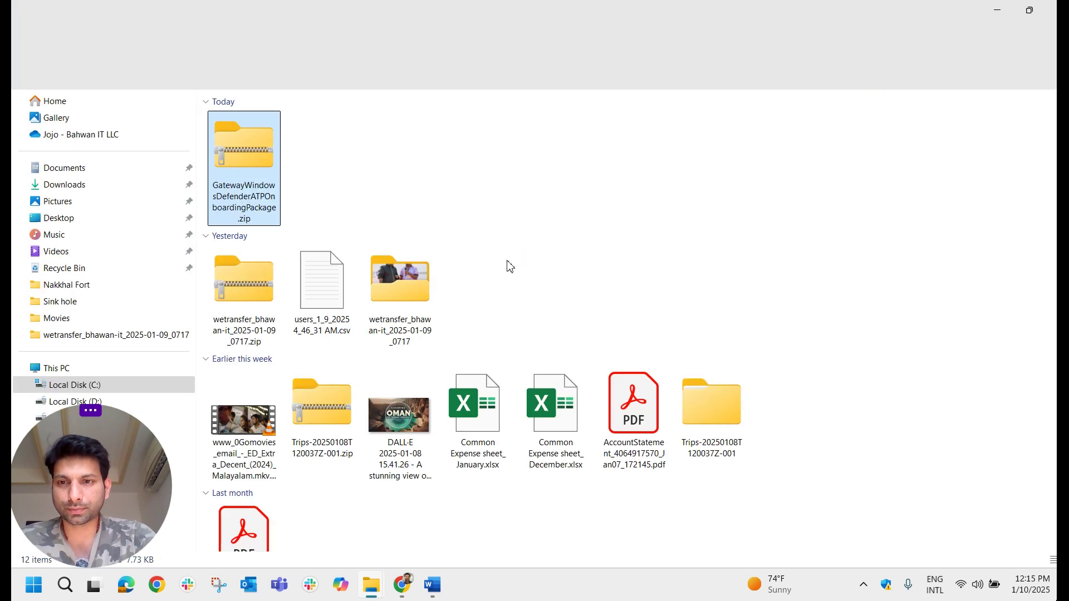
pyautogui.doubleClick(250, 162)
pyautogui.rightClick(251, 162)
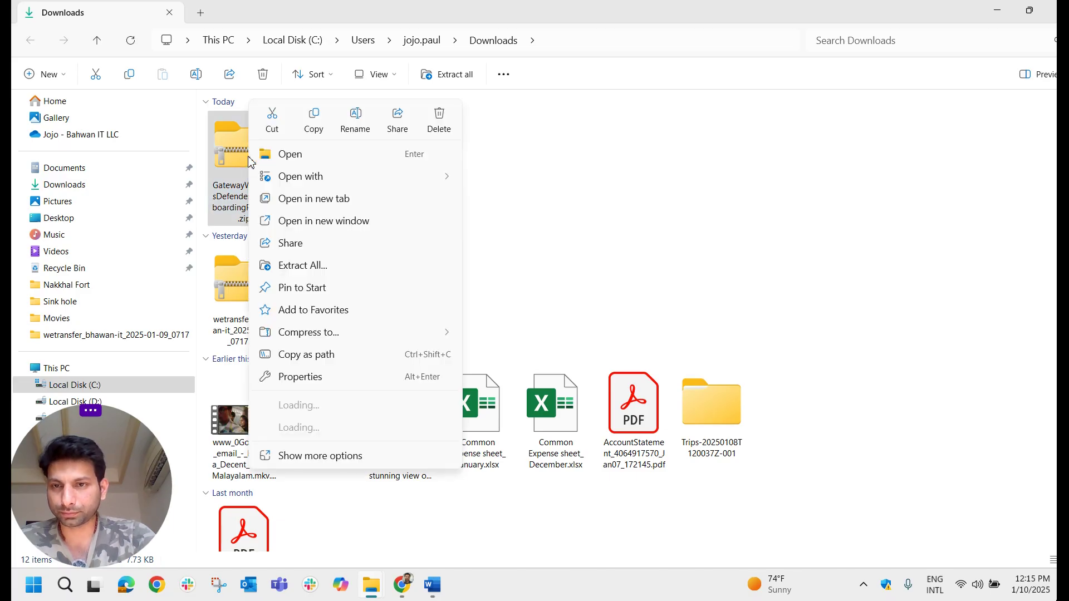
pyautogui.click(329, 265)
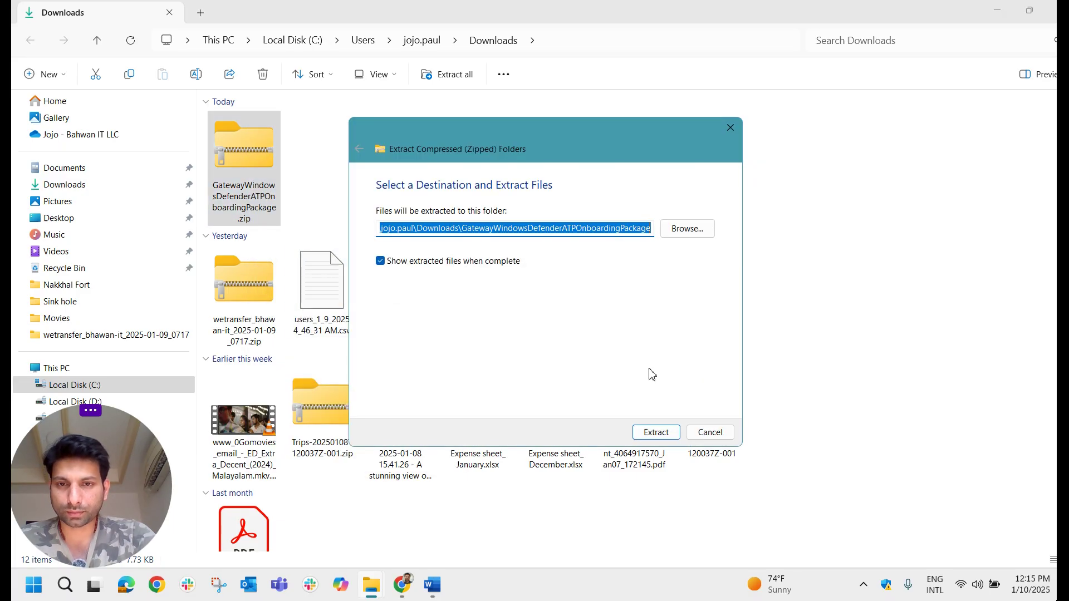
pyautogui.click(658, 434)
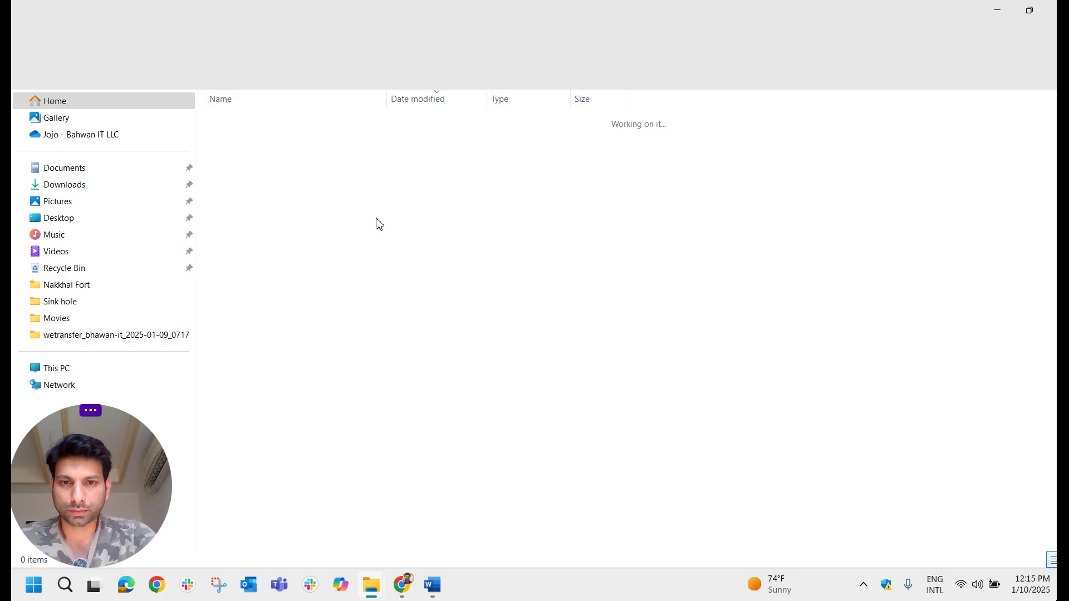
pyautogui.moveTo(387, 103); pyautogui.dragTo(525, 109)
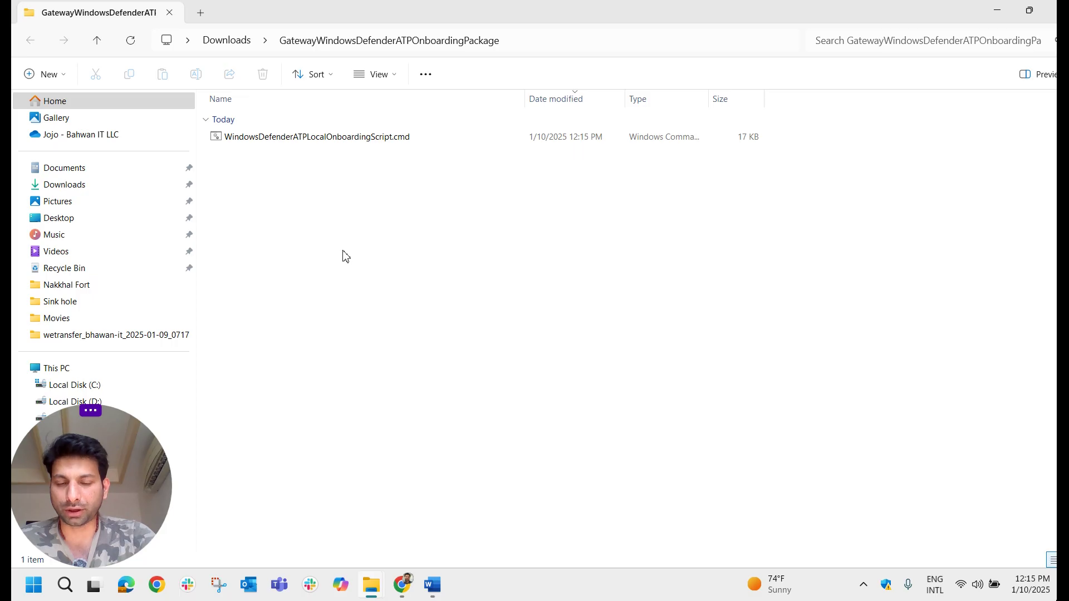
# Return to Downloads and select the extracted GatewayWindowsDefenderATPOnboardingPackage folder.
pyautogui.hotkey('alt', 'Up')
pyautogui.moveTo(100, 457); pyautogui.dragTo(959, 461)
pyautogui.click(242, 158)
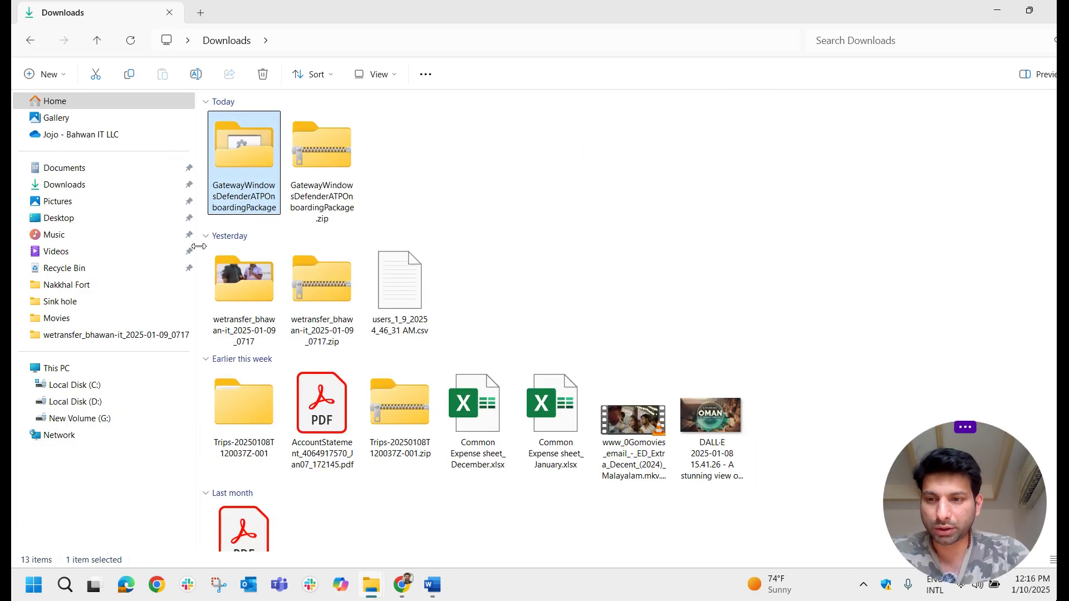
# Create a new folder named Defender in the root of Local Disk (C:).
pyautogui.click(122, 385)
pyautogui.click(296, 485)
pyautogui.hotkey('ctrl', 'shift', 'n')
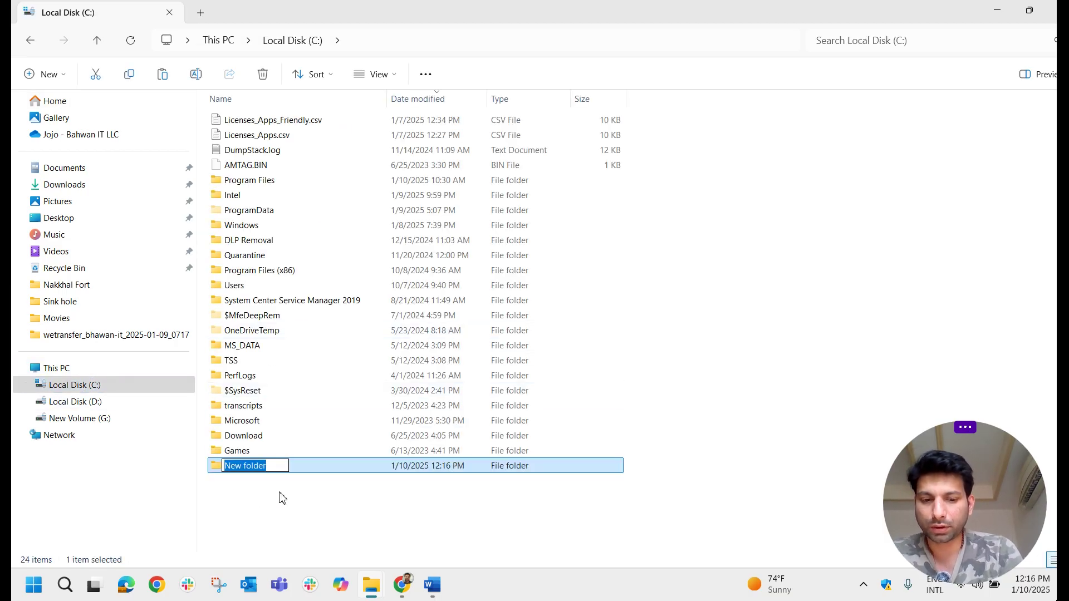
pyautogui.write('Defnder')
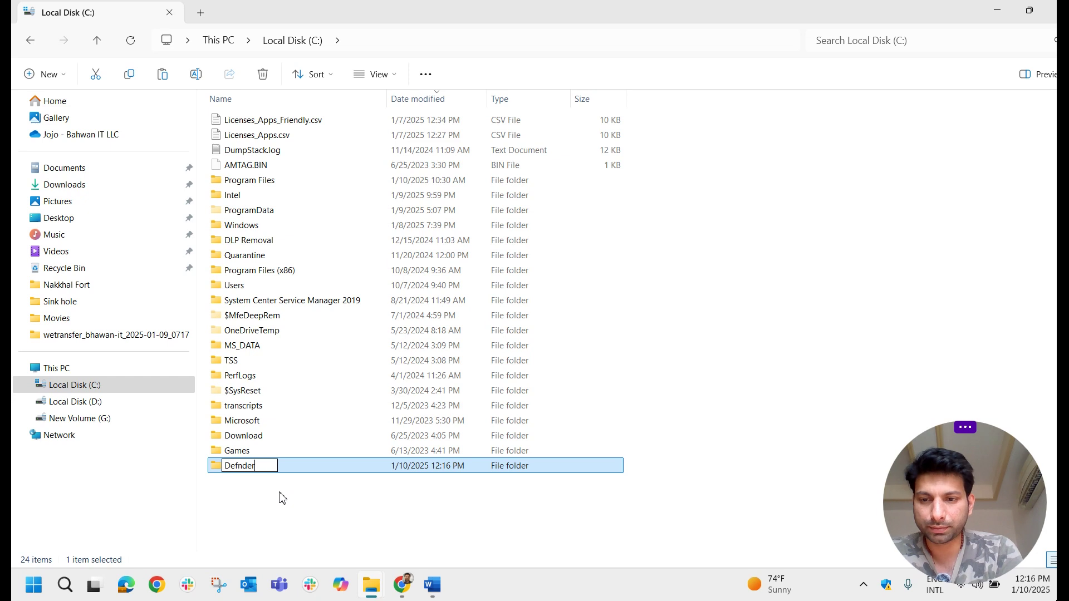
pyautogui.press('BackSpace')
pyautogui.press('BackSpace')
pyautogui.press('BackSpace')
pyautogui.press('BackSpace')
pyautogui.write('ender')
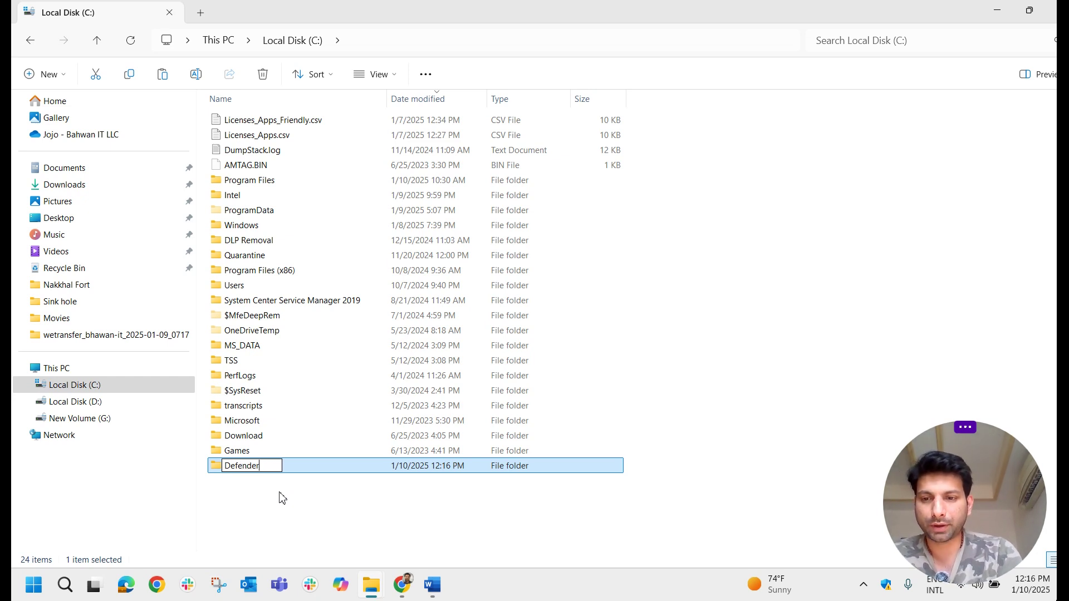
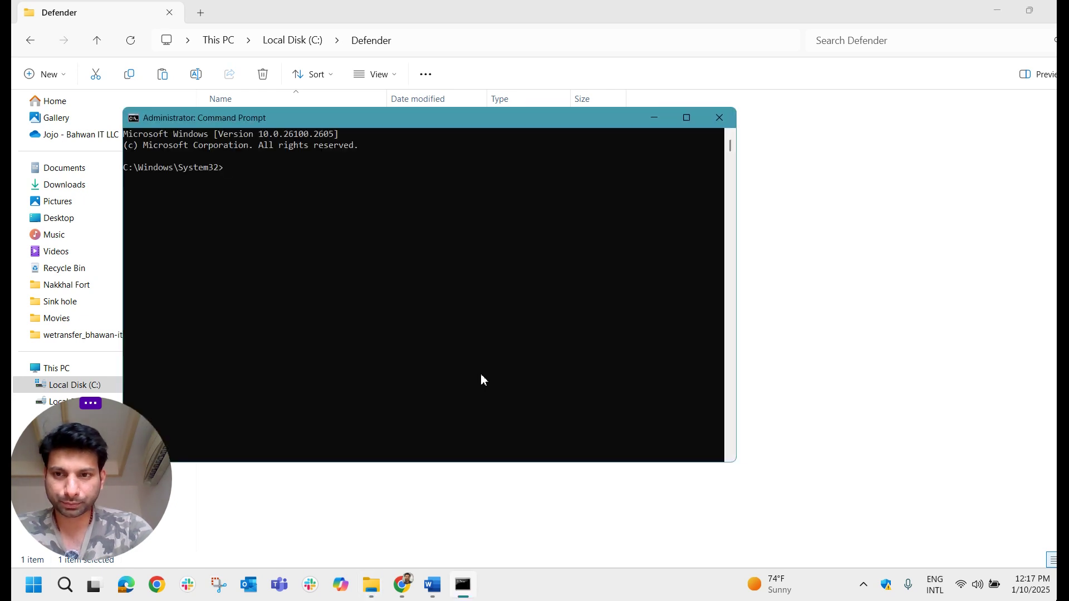
# Move the administrator Command Prompt aside and change its directory to the root of C:.
pyautogui.moveTo(500, 123); pyautogui.dragTo(678, 133)
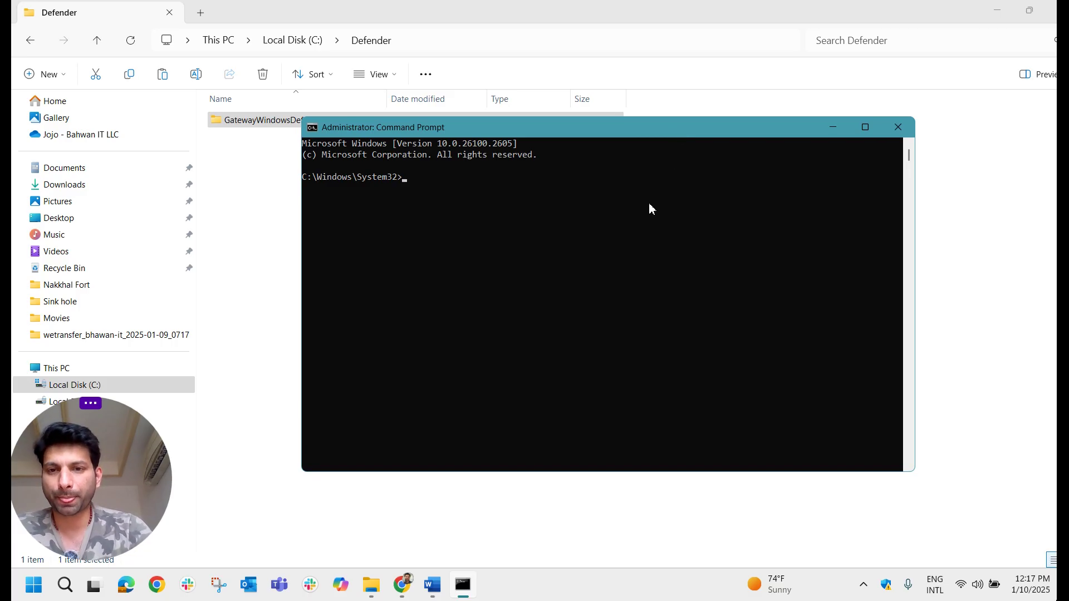
pyautogui.write('cd')
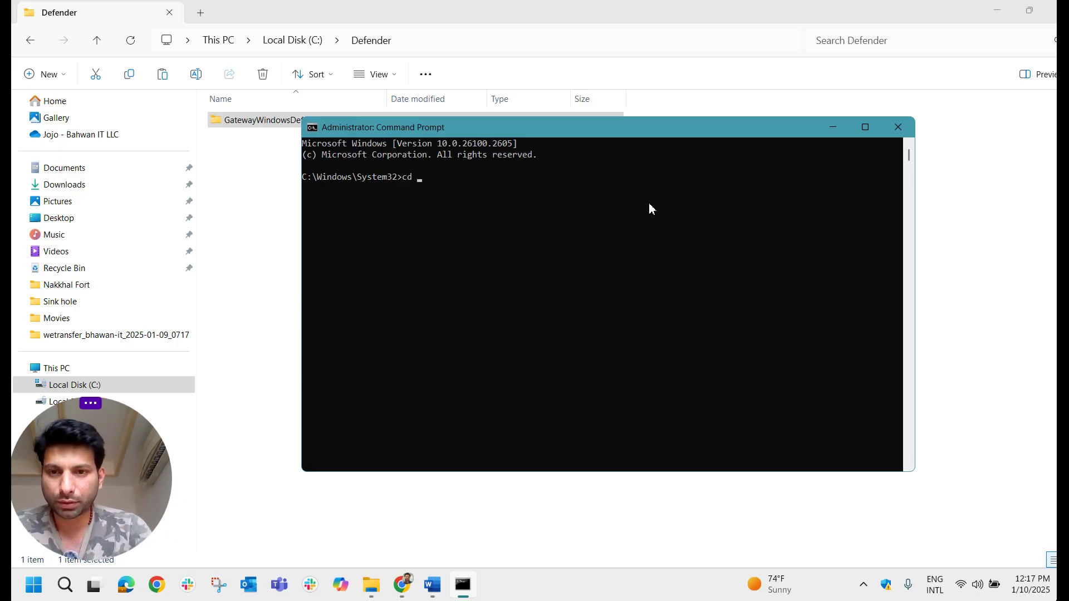
pyautogui.write('c:')
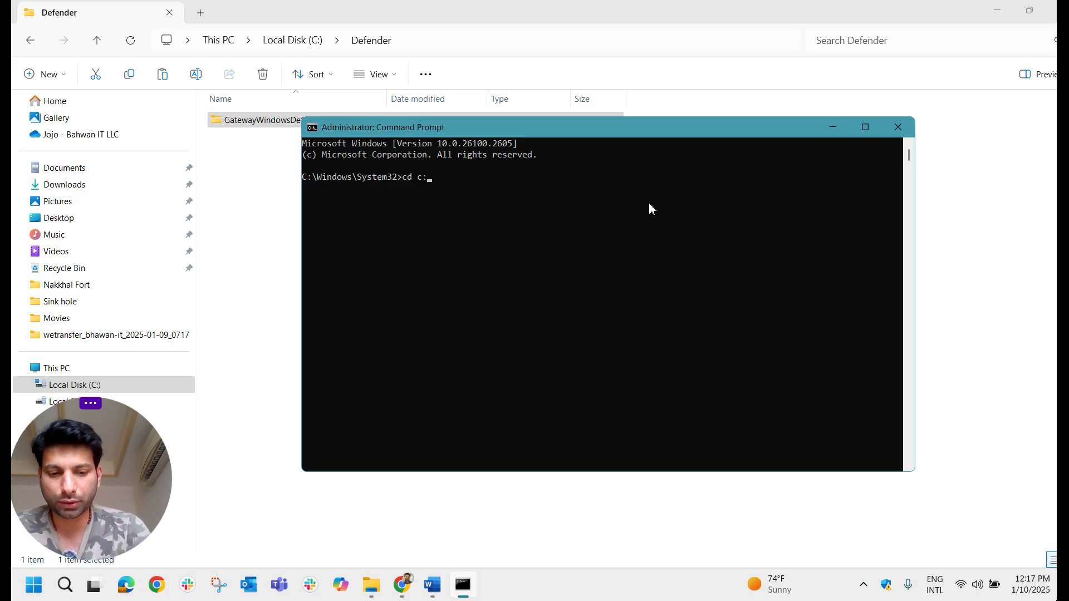
pyautogui.write('\\')
pyautogui.press('Return')
# Change the working directory to Defender and into its GatewayWindowsDefenderATPOnboardingPackage subfolder.
pyautogui.write('cd')
pyautogui.press('Tab')
pyautogui.press('Tab')
pyautogui.press('Tab')
pyautogui.press('Tab')
pyautogui.press('Tab')
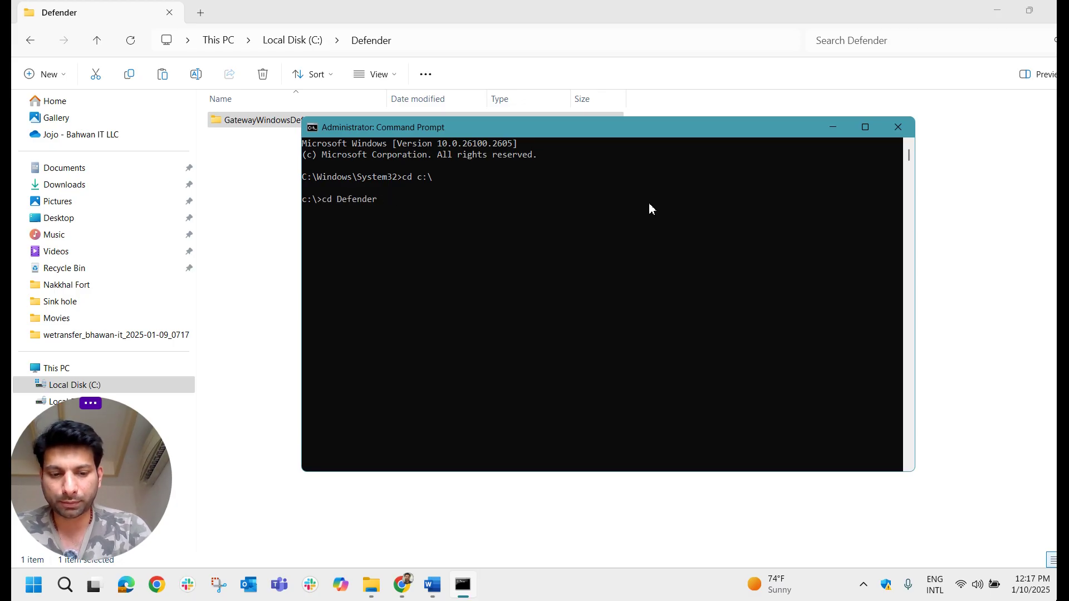
pyautogui.press('Return')
pyautogui.write('cd')
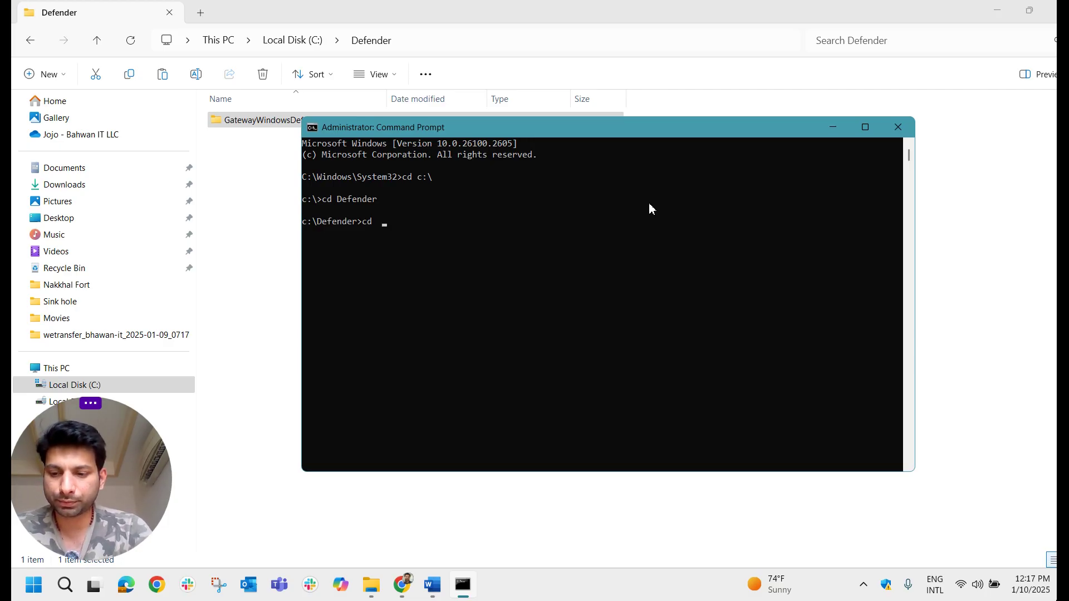
pyautogui.press('Tab')
pyautogui.press('Return')
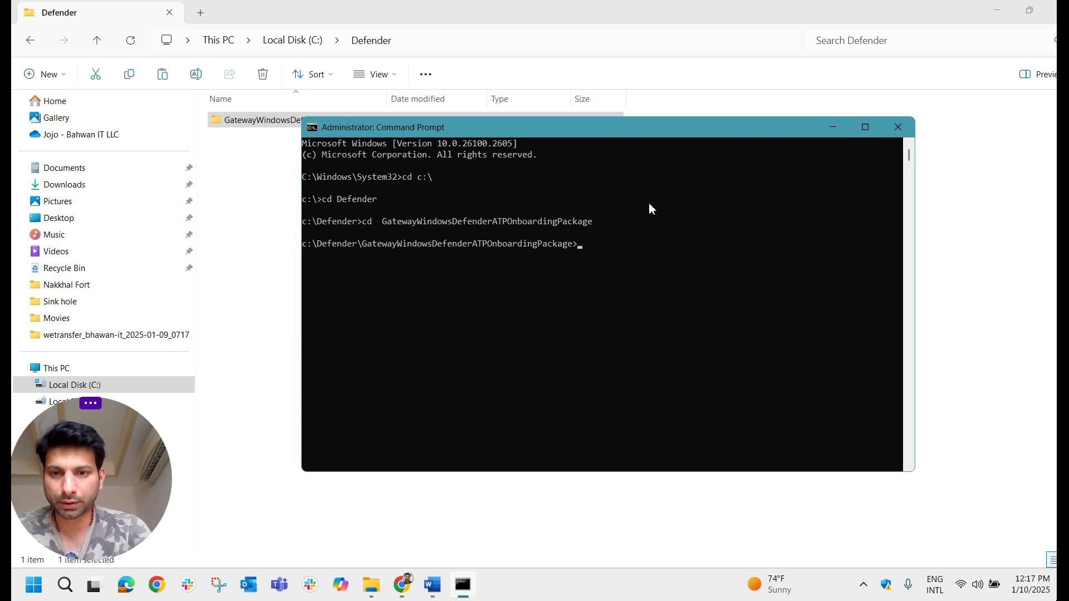
# Run WindowsDefenderATPLocalOnboardingScript.cmd and confirm the onboarding with y.
pyautogui.press('Tab')
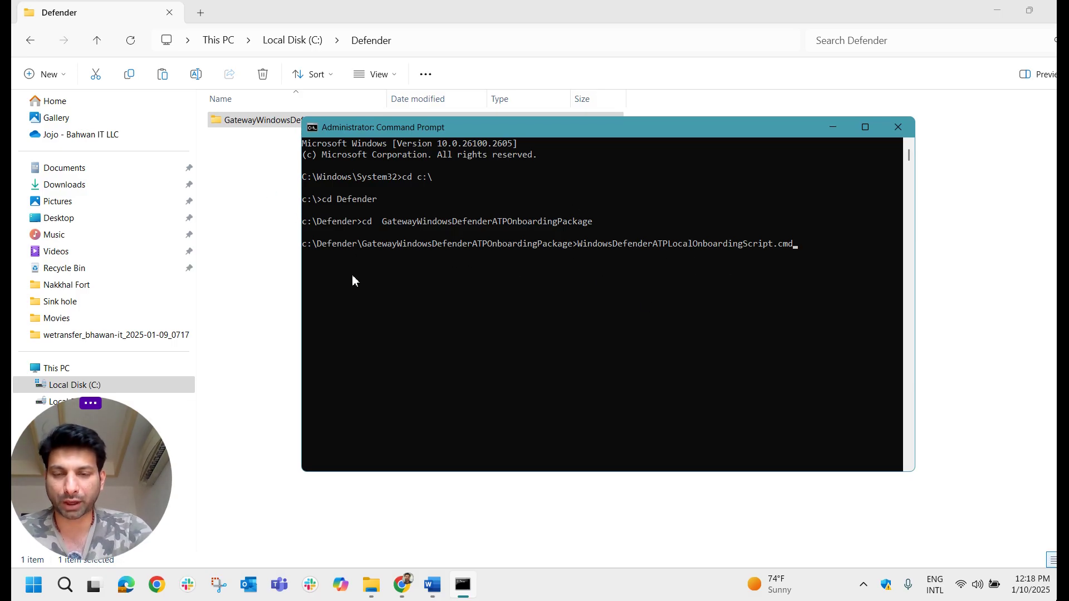
pyautogui.press('Return')
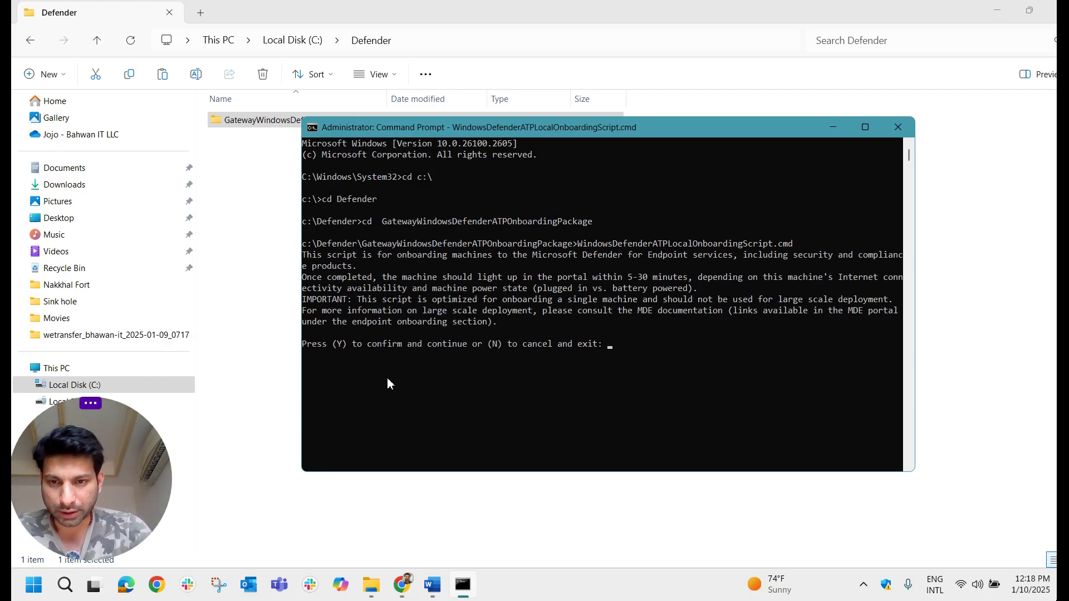
pyautogui.write('y')
pyautogui.press('Return')
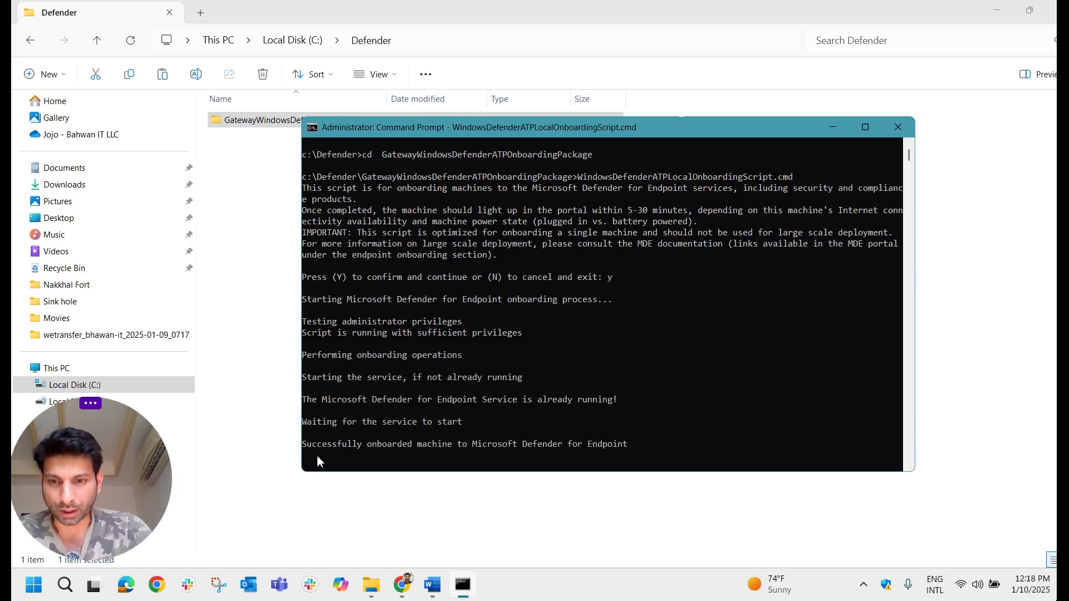
# Highlight the script's final status line, clear the selection and continue past the closing pause to end the script.
pyautogui.moveTo(304, 445); pyautogui.dragTo(633, 447)
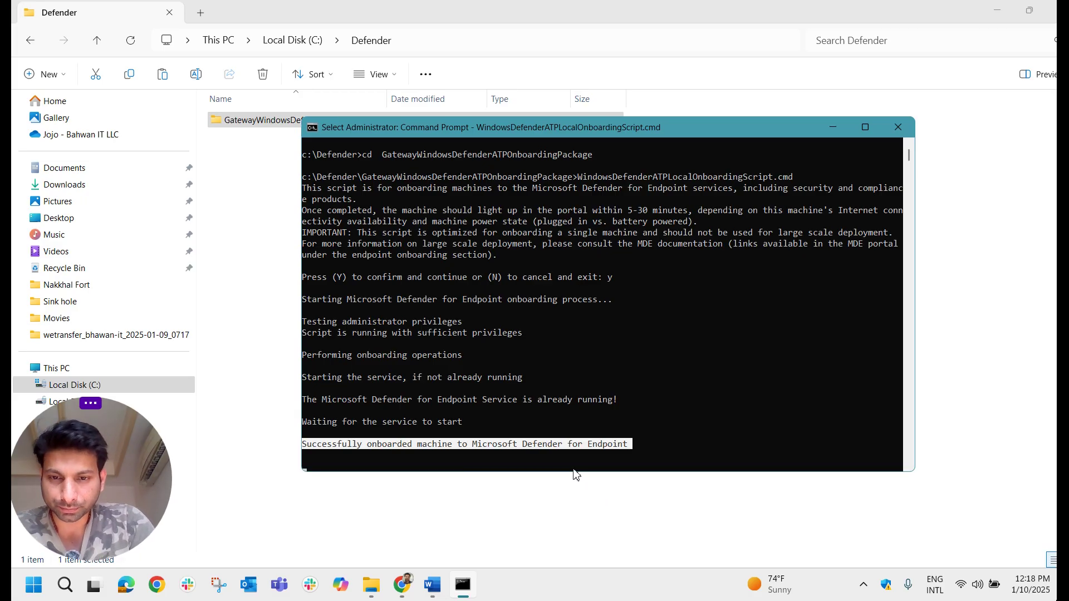
pyautogui.click(626, 454)
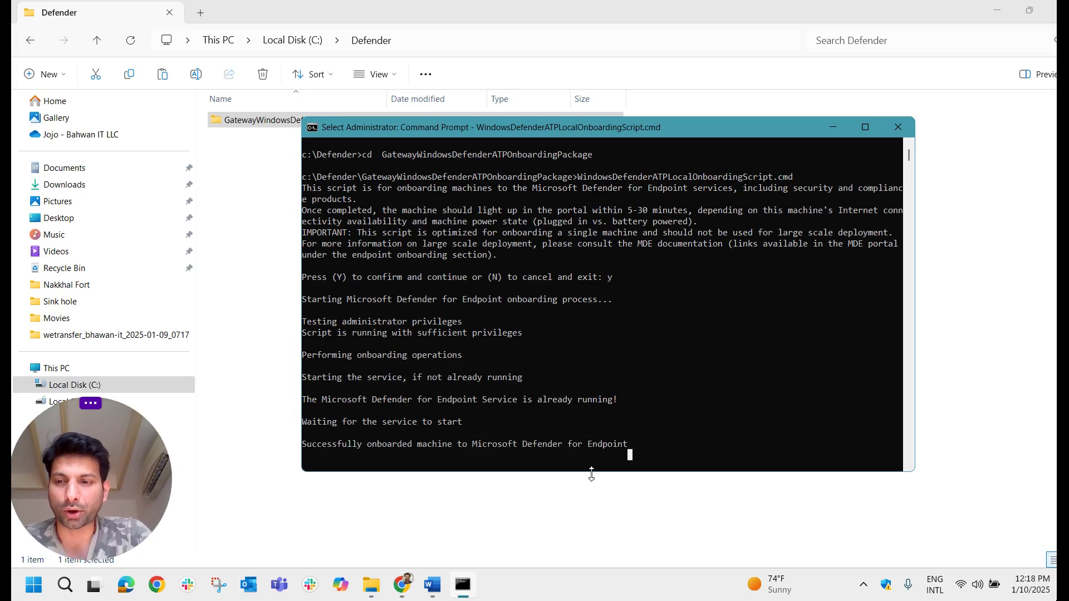
pyautogui.scroll(-3, 559, 450)
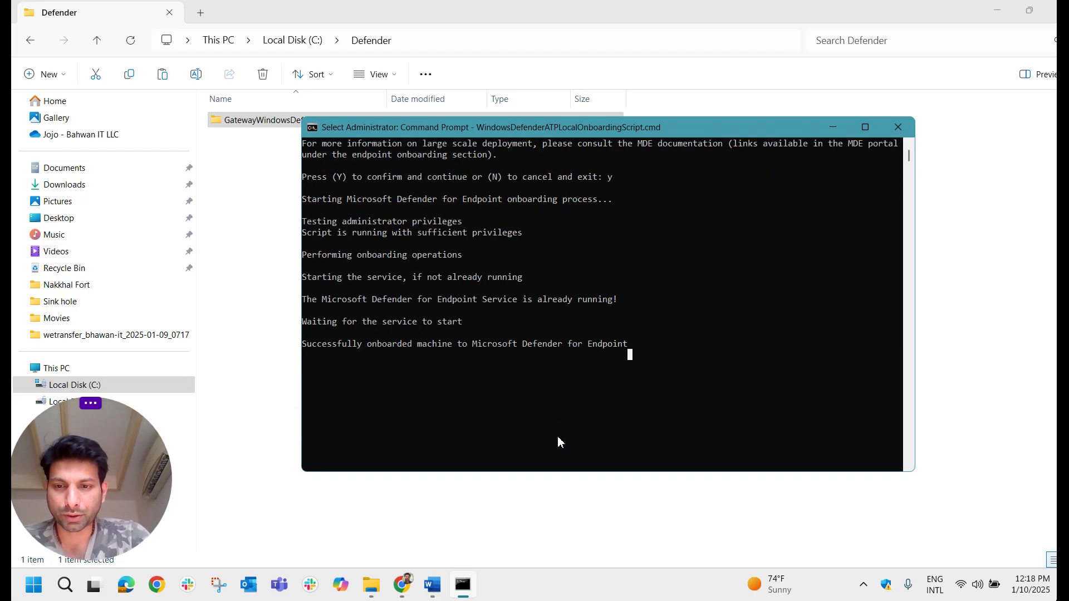
pyautogui.press('Escape')
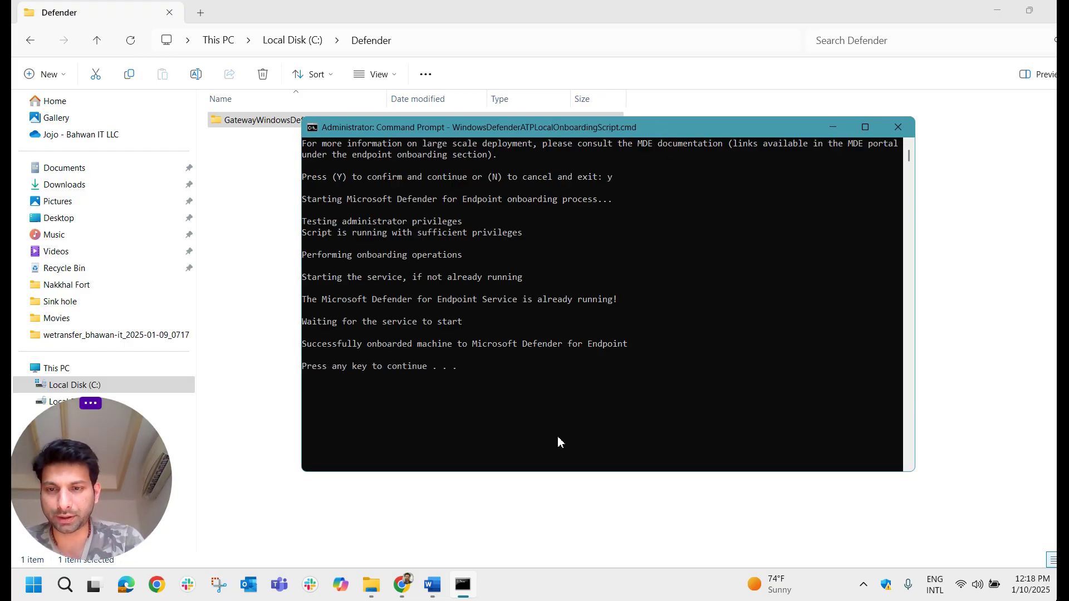
pyautogui.press('Return')
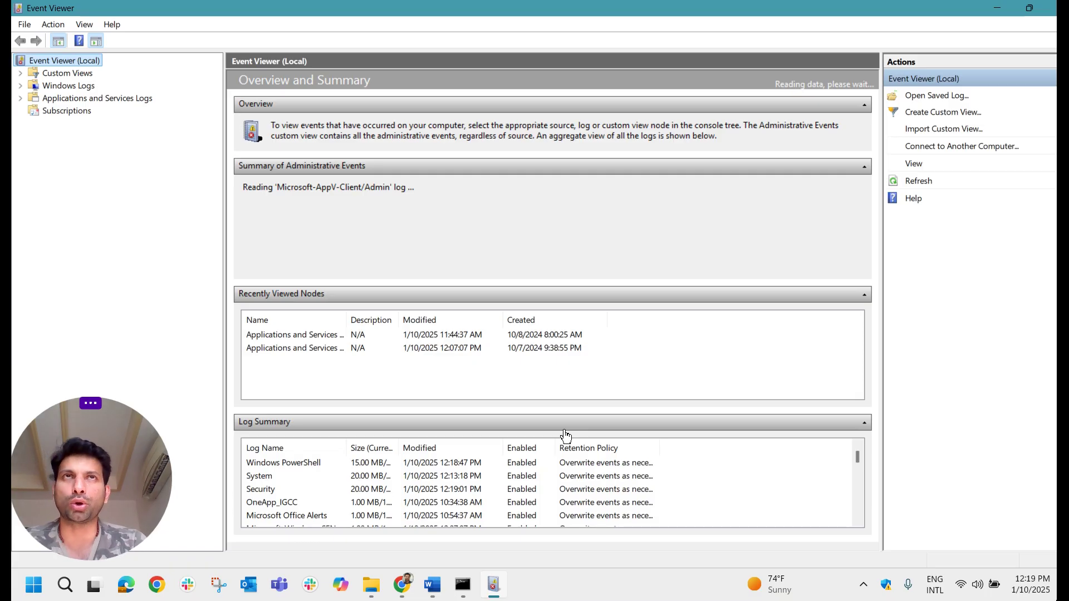
# Minimise the Command Prompt and expand the Windows folder under Applications and Services Logs > Microsoft in Event Viewer.
pyautogui.hotkey('alt', 'Tab')
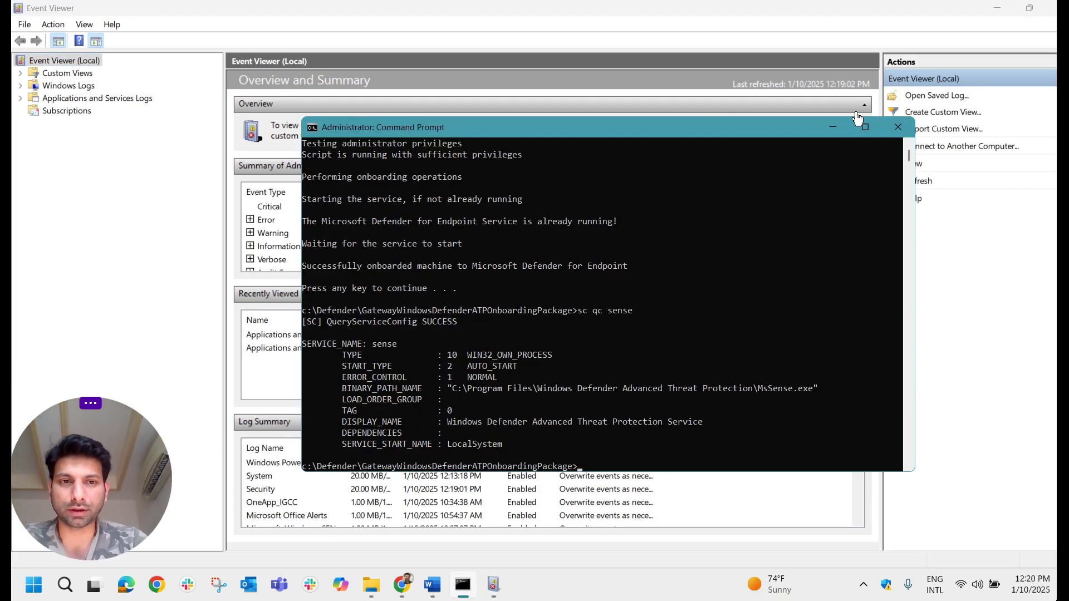
pyautogui.click(829, 128)
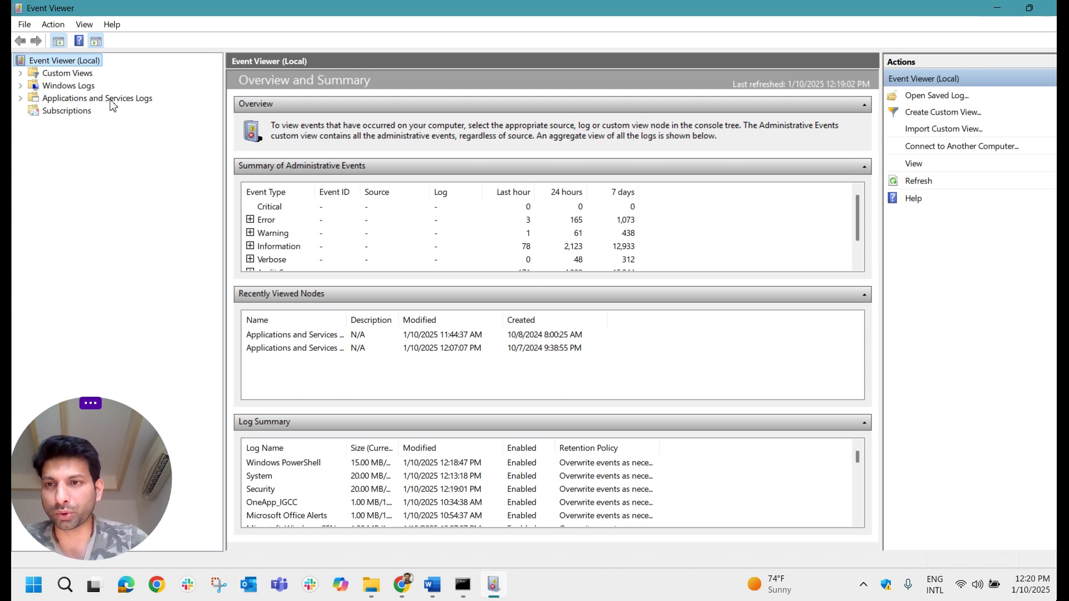
pyautogui.click(21, 98)
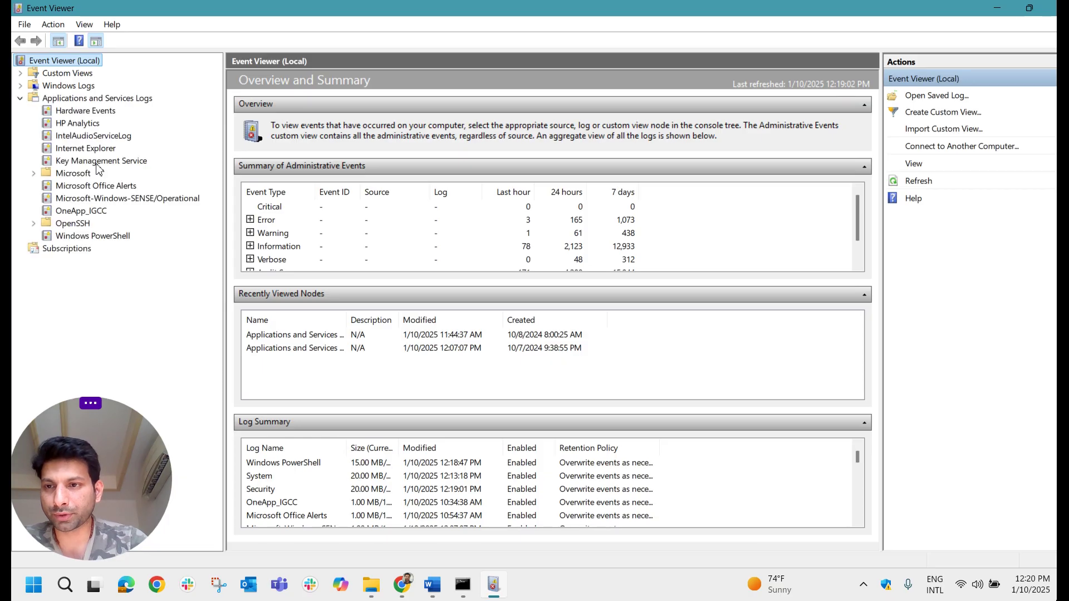
pyautogui.click(34, 173)
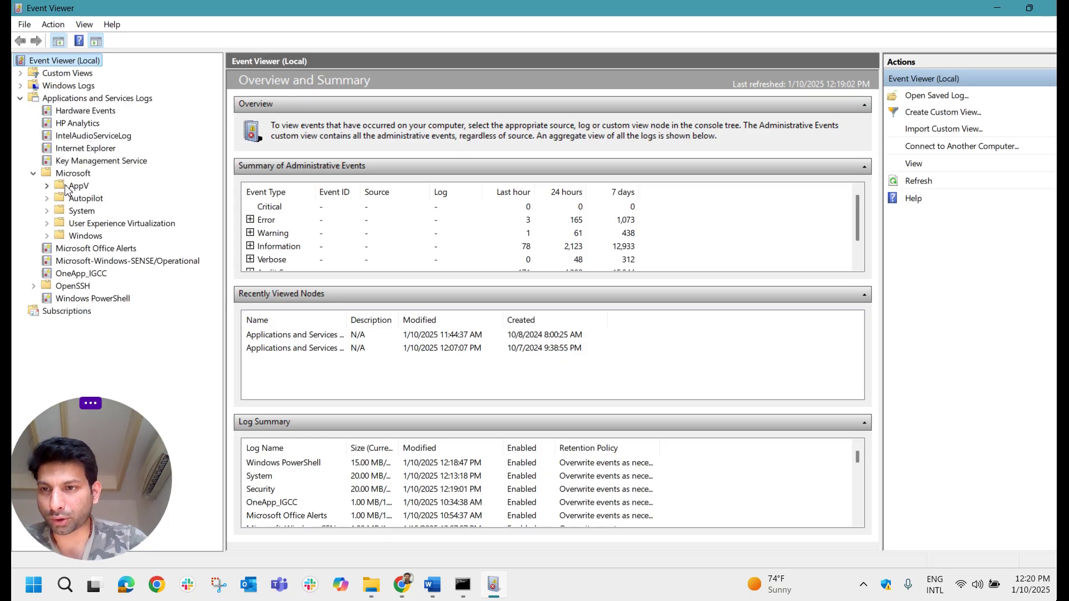
pyautogui.doubleClick(103, 239)
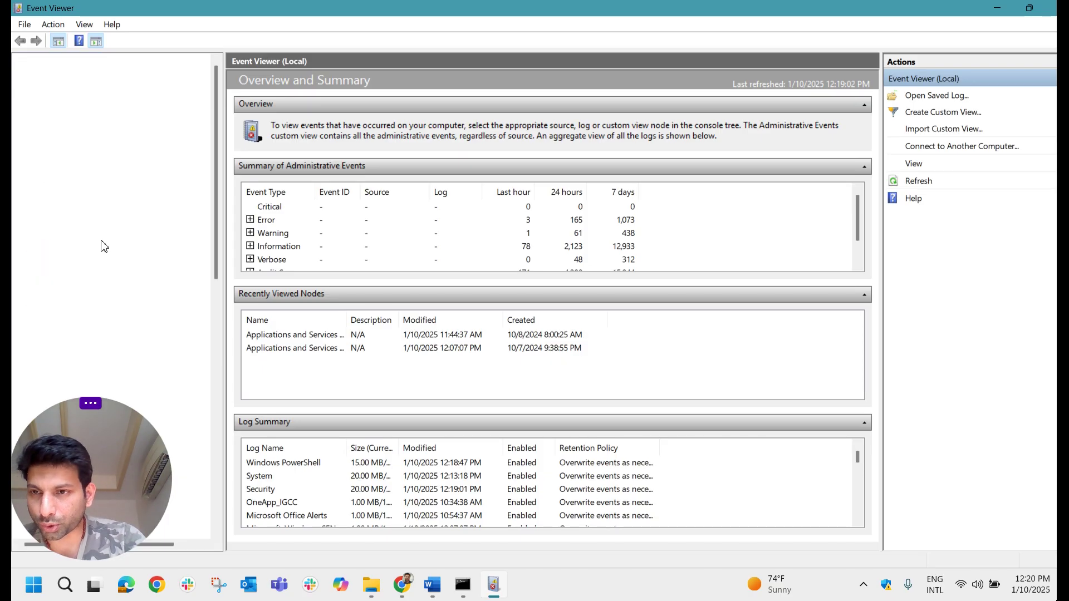
# Find the SENSE and SenseIR folders among the Windows logs and view the operational log each one contains.
pyautogui.scroll(-15, 98, 278)
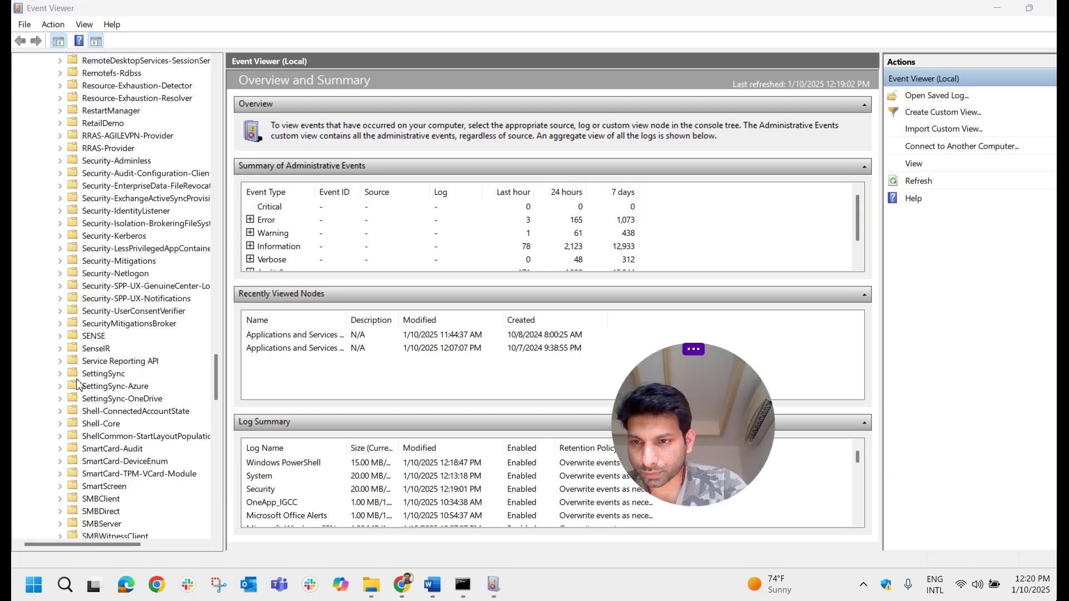
pyautogui.click(94, 337)
pyautogui.click(98, 350)
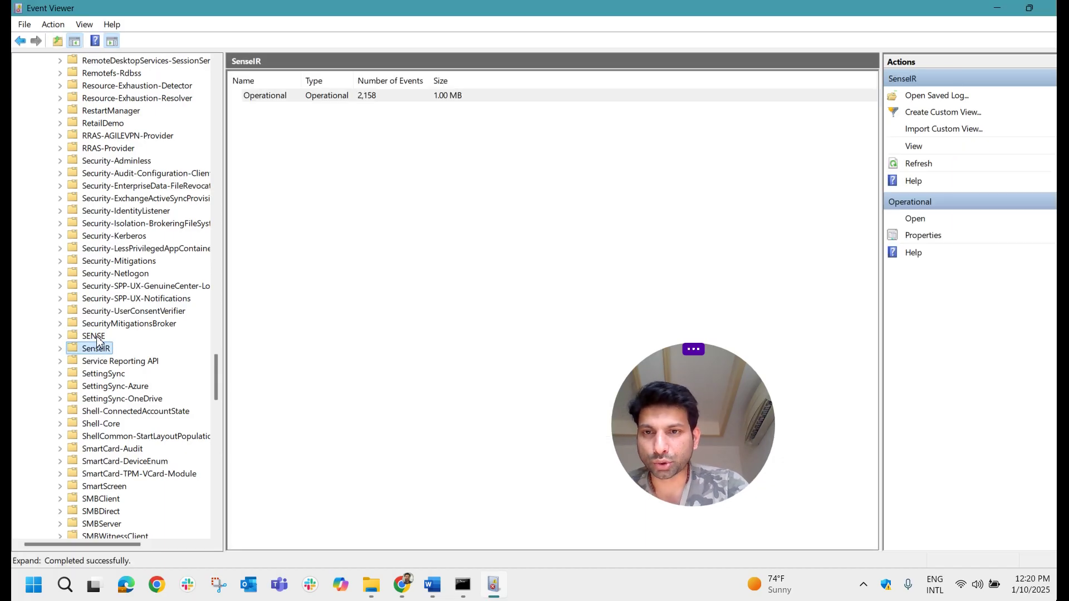
pyautogui.click(96, 337)
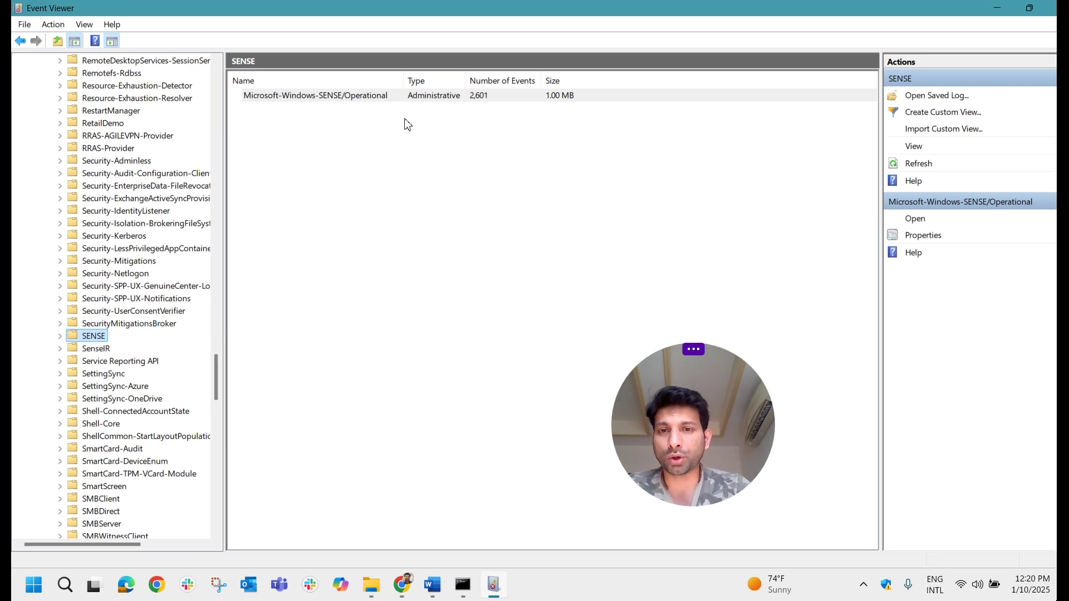
pyautogui.click(103, 349)
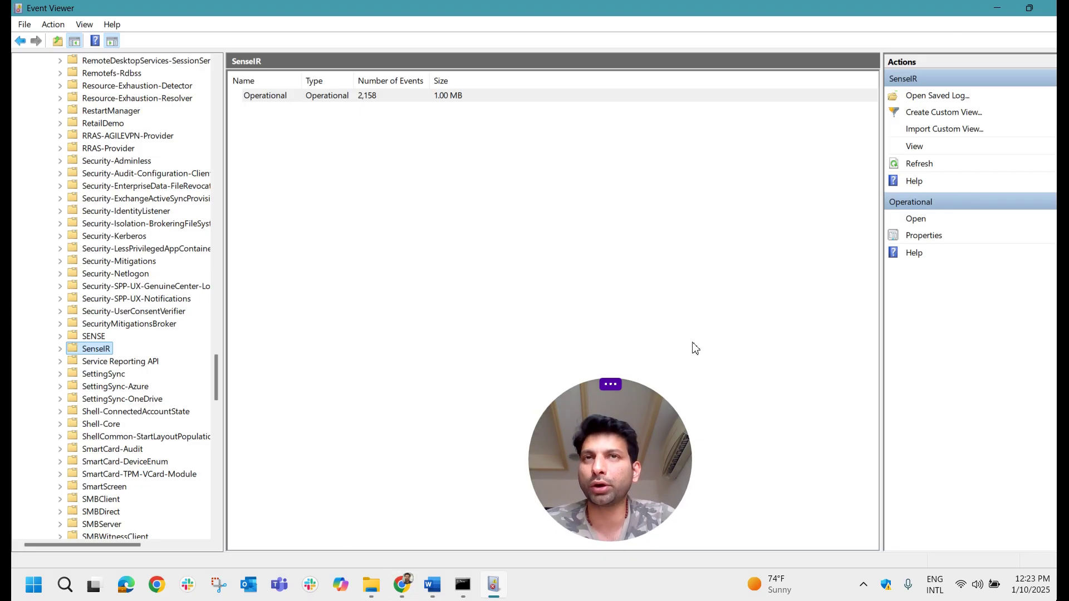
# Switch to the Microsoft Defender portal in Chrome, check the Device Inventory and its navigation, and return to Event Viewer.
pyautogui.click(411, 585)
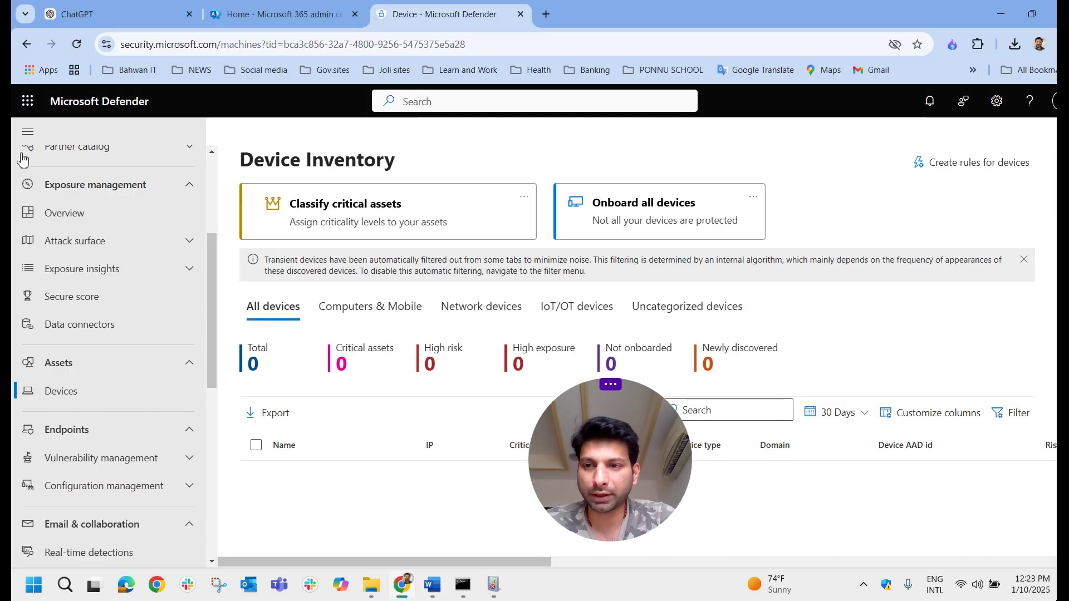
pyautogui.scroll(4, 34, 178)
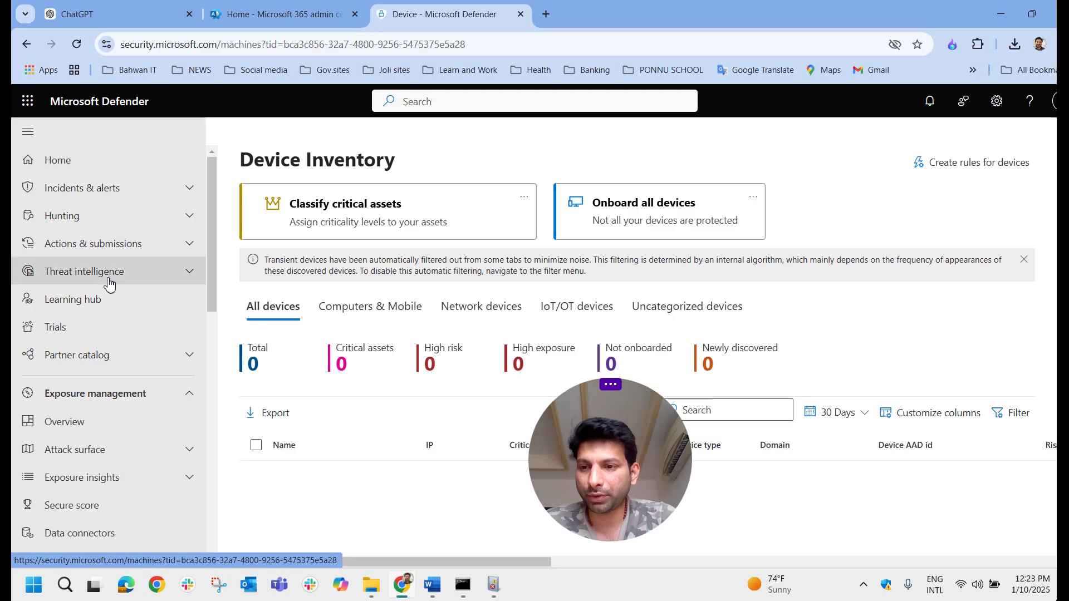
pyautogui.scroll(-3, 108, 284)
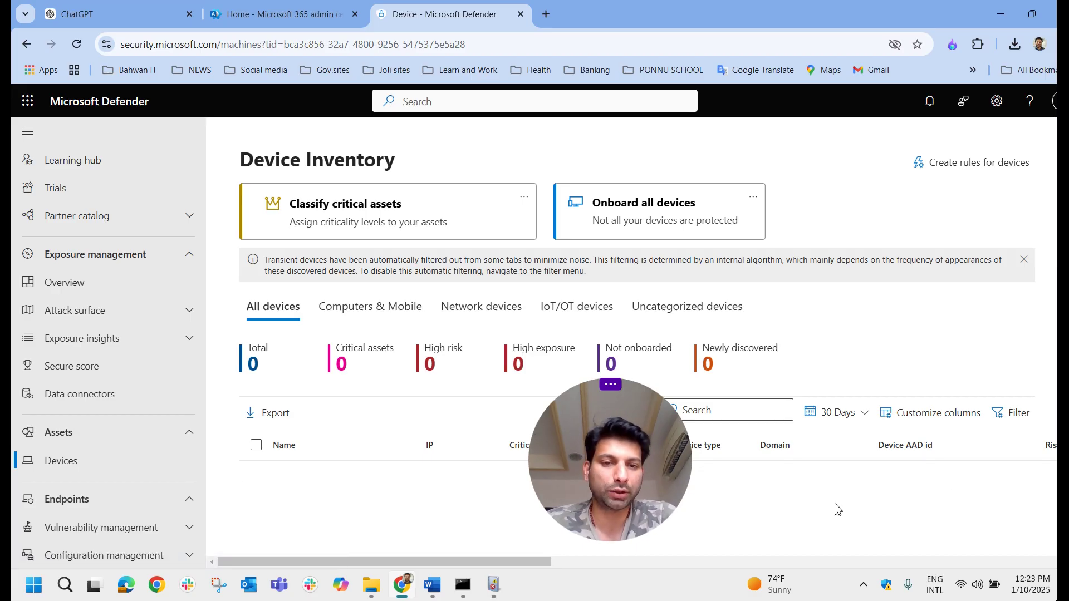
pyautogui.click(493, 584)
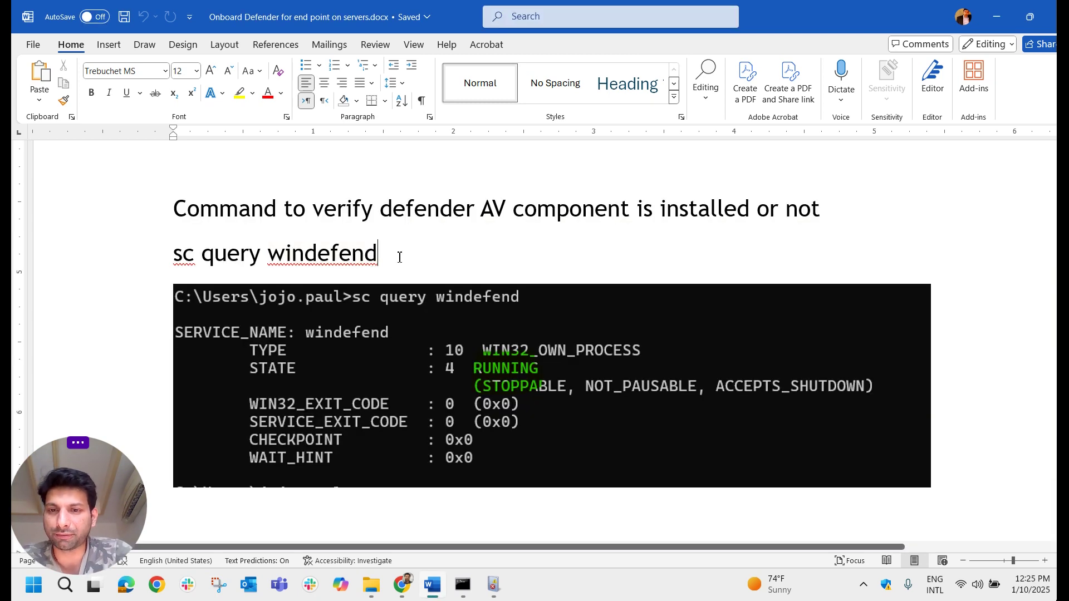
# Highlight the sc query windefend command in the Word document and review the sections on verifying the Defender AV component.
pyautogui.moveTo(388, 256); pyautogui.dragTo(173, 257)
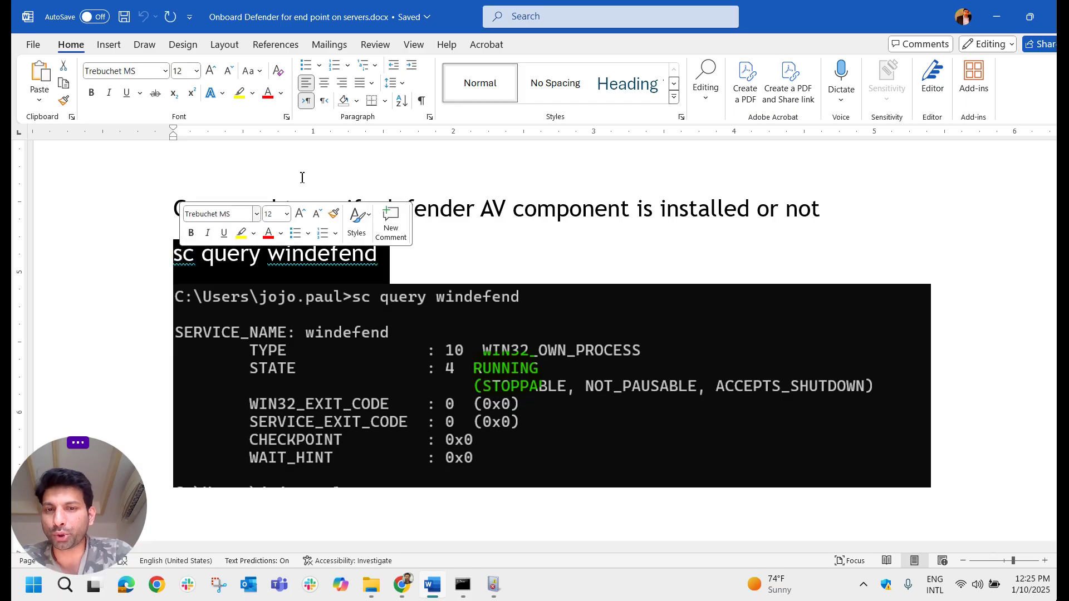
pyautogui.scroll(-10, 477, 409)
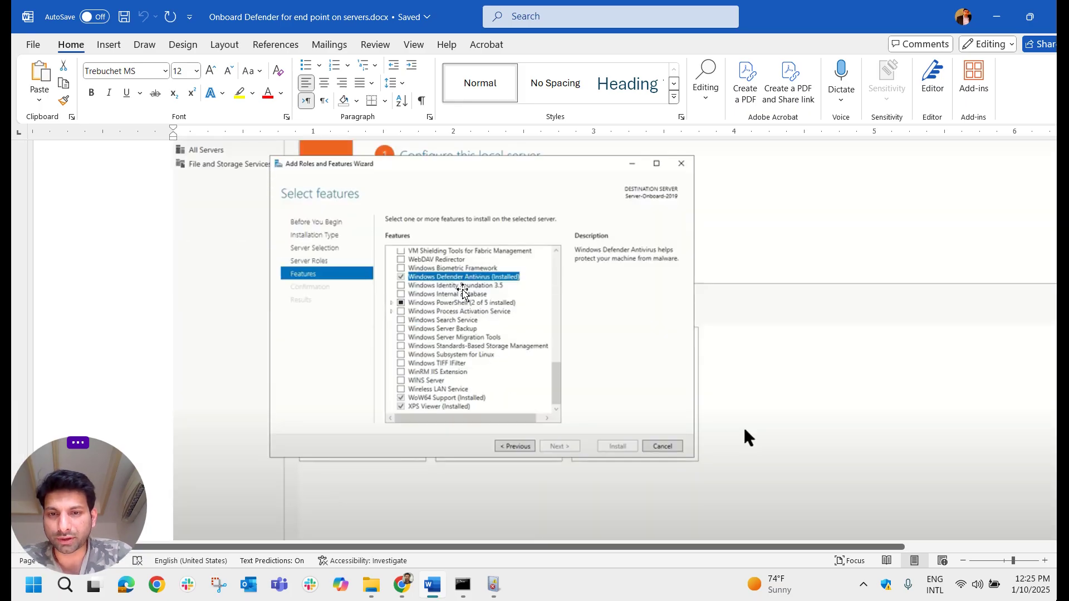
pyautogui.scroll(10, 474, 362)
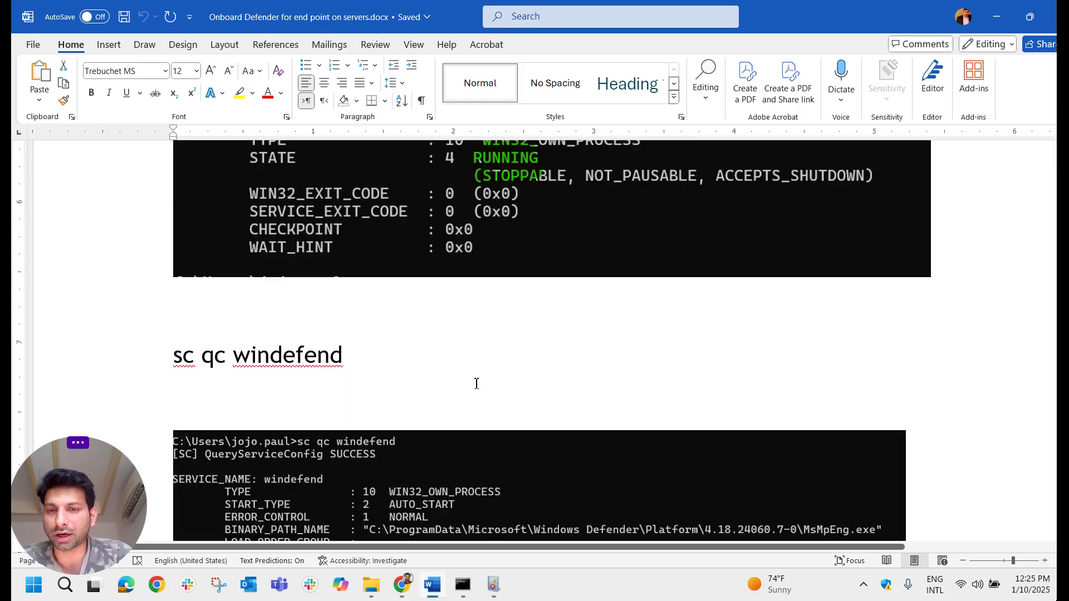
pyautogui.scroll(3, 477, 388)
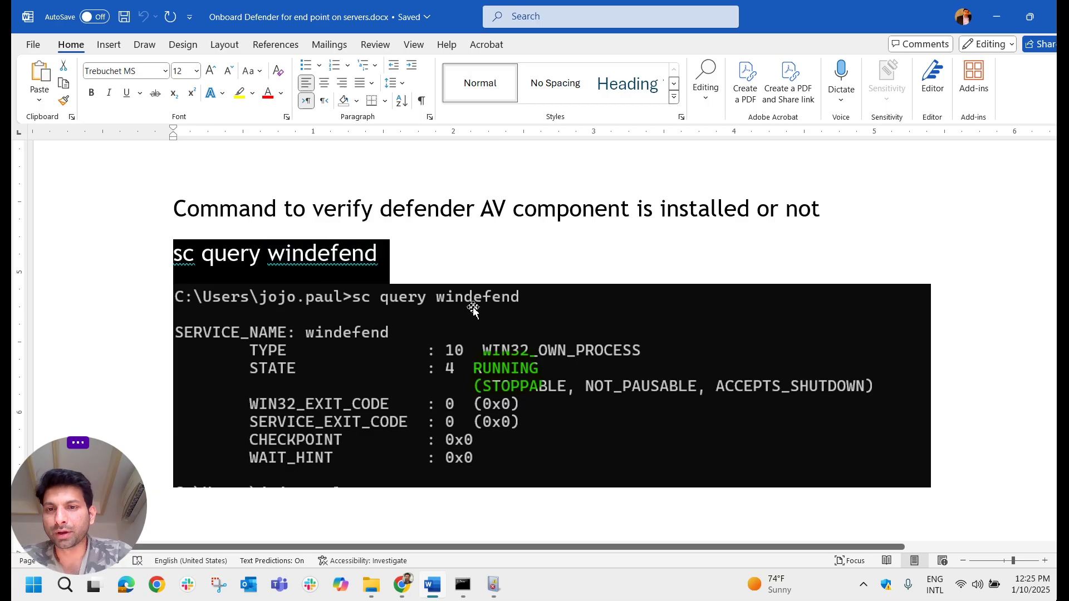
pyautogui.scroll(3, 397, 369)
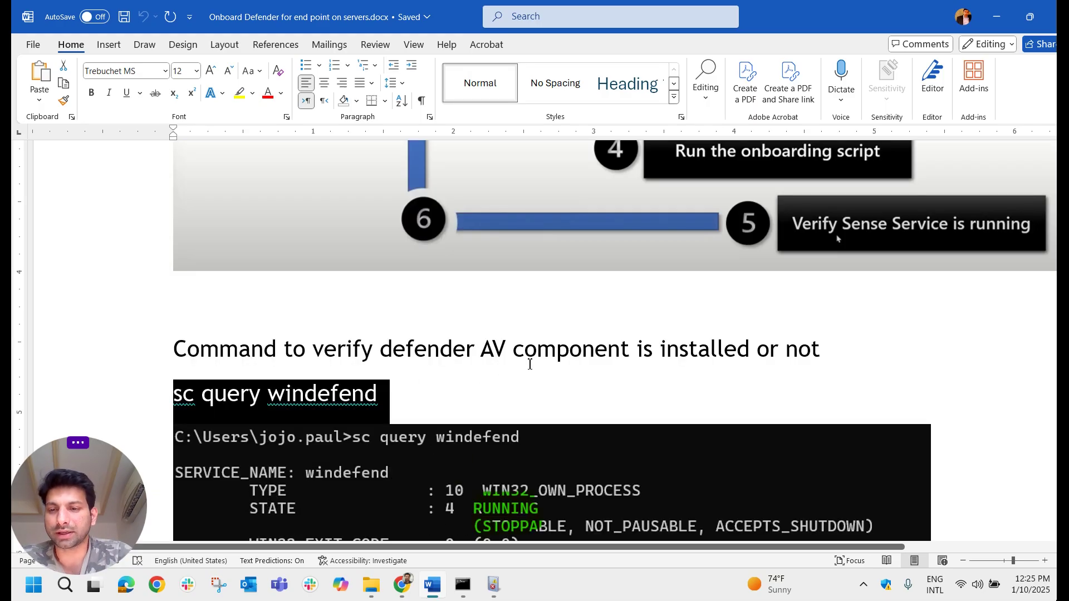
pyautogui.scroll(-3, 530, 365)
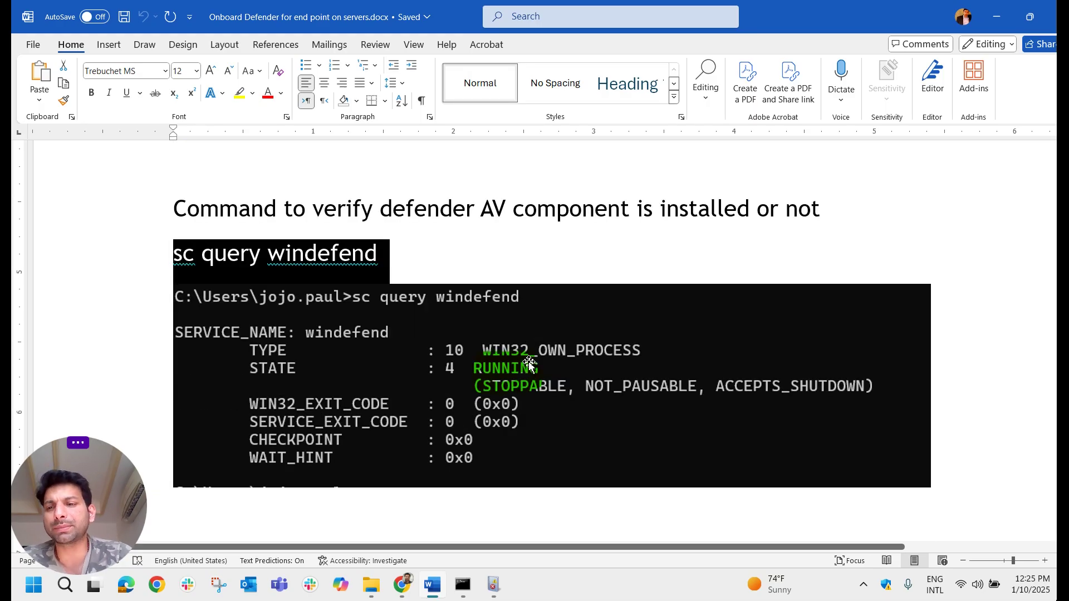
# Switch to the Microsoft Defender portal in Chrome, open the device Onboarding page in the Endpoints settings and review its options.
pyautogui.click(415, 586)
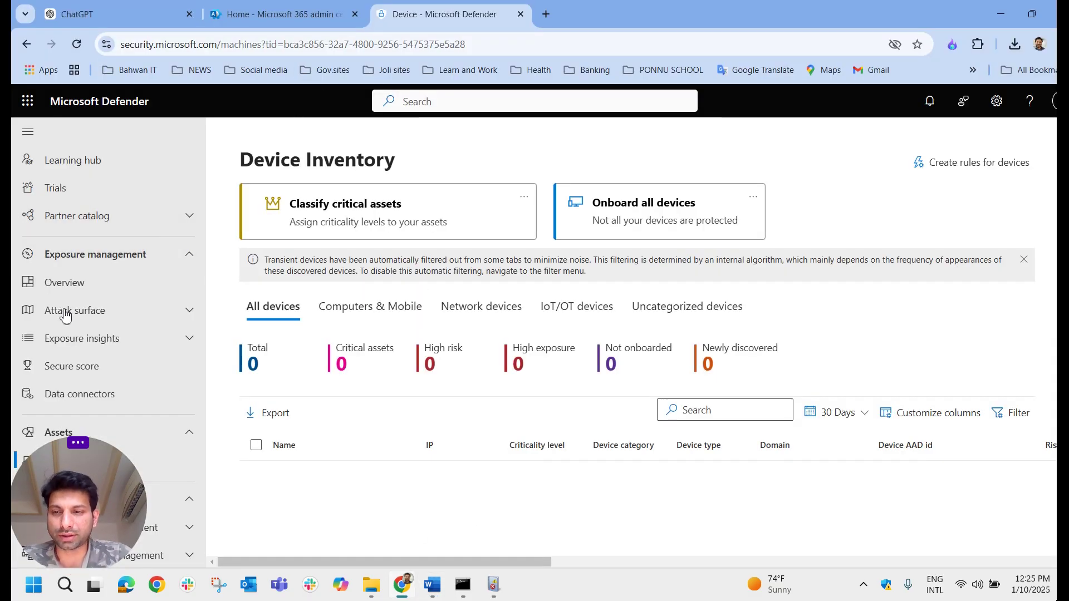
pyautogui.scroll(-10, 128, 334)
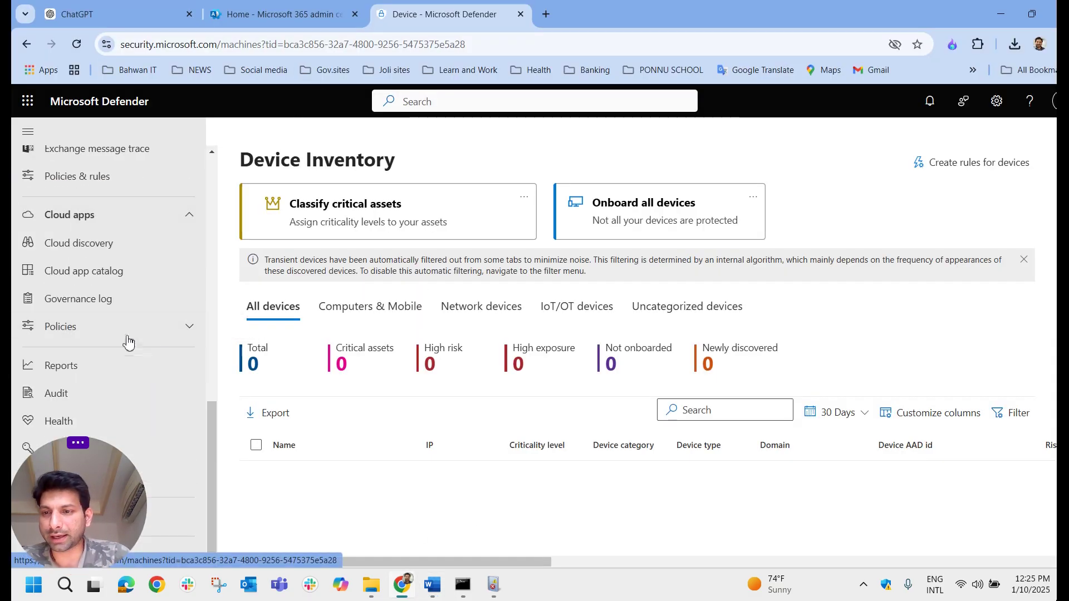
pyautogui.click(78, 483)
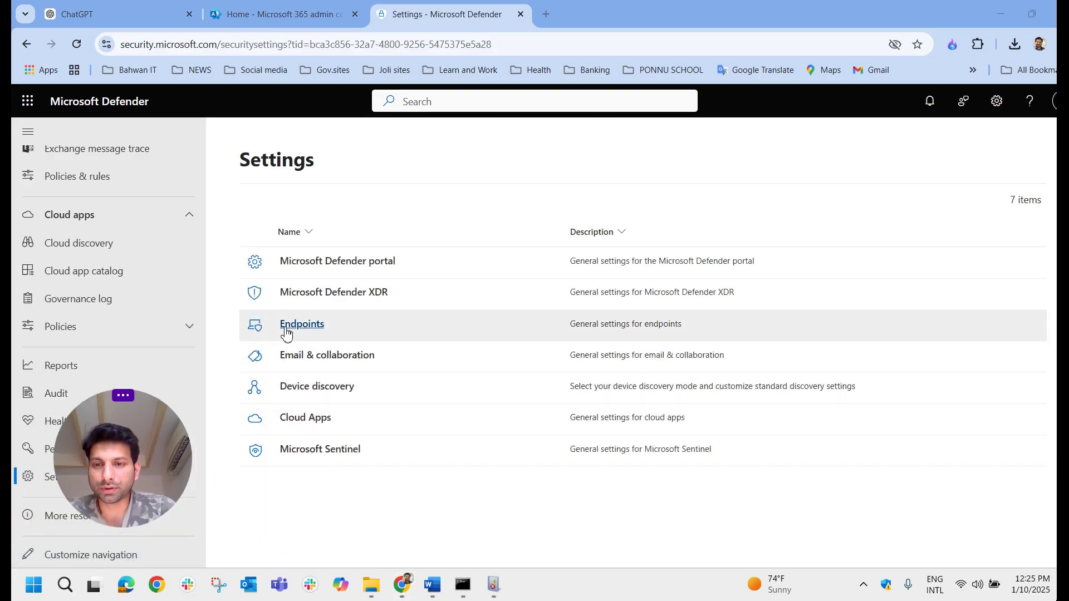
pyautogui.click(301, 324)
pyautogui.scroll(-5, 353, 356)
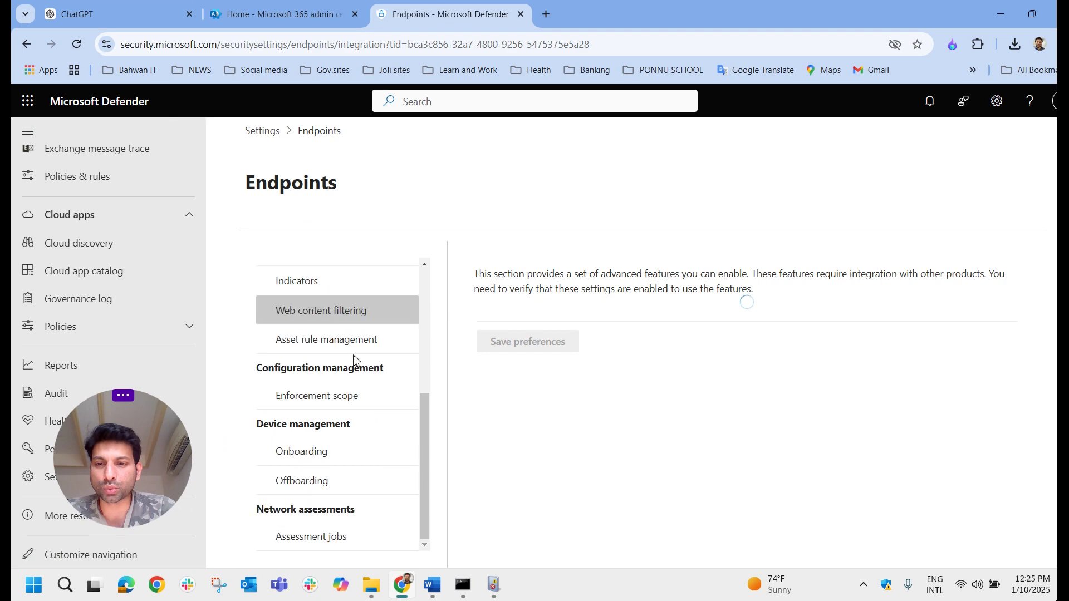
pyautogui.click(353, 457)
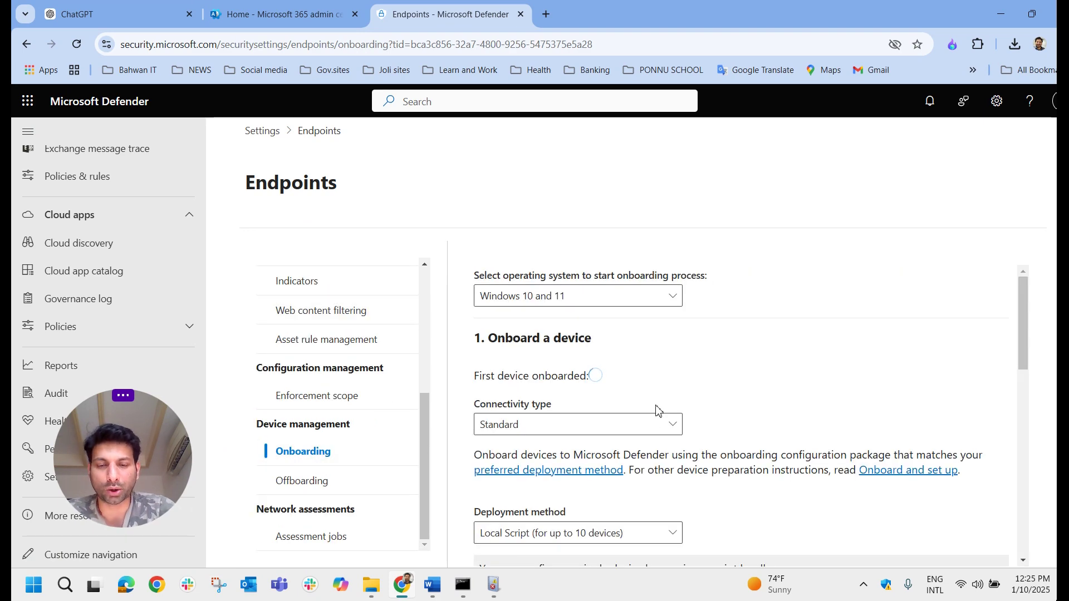
pyautogui.scroll(-8, 640, 390)
pyautogui.scroll(6, 606, 373)
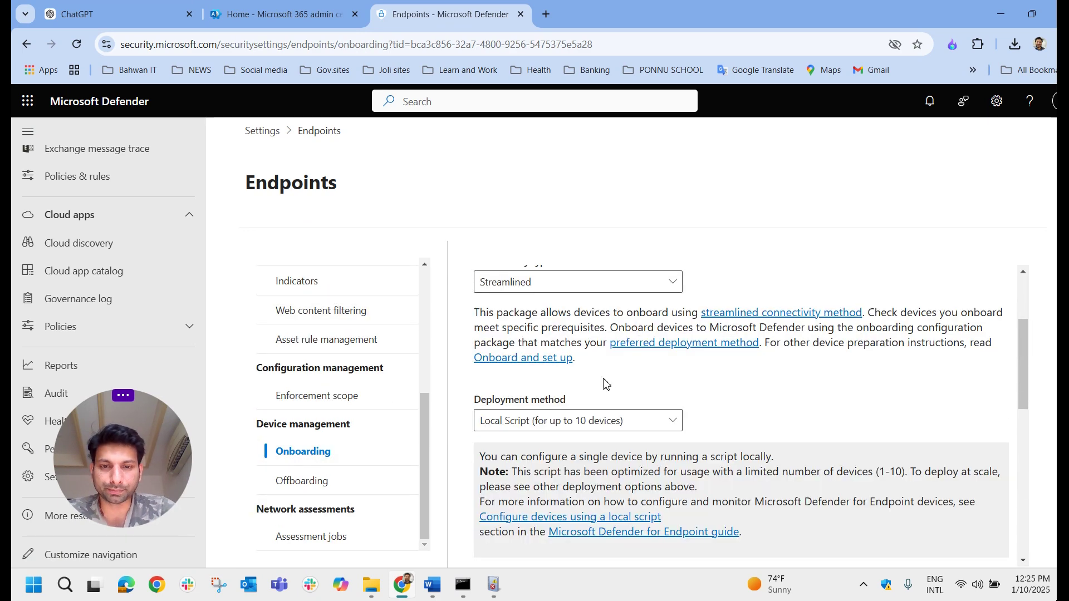
pyautogui.scroll(3, 563, 401)
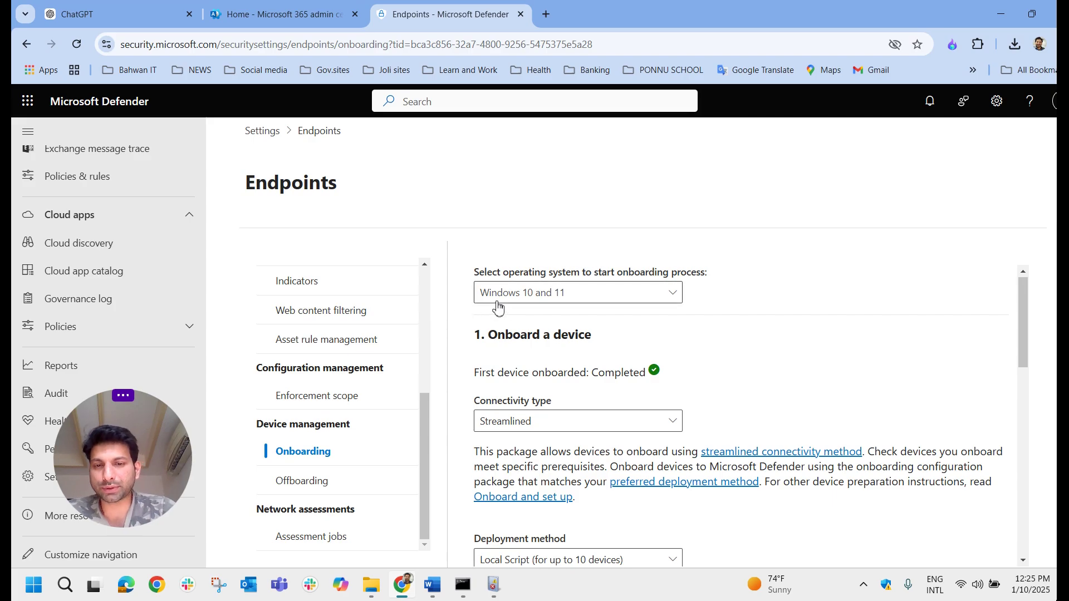
# Set the operating system for onboarding to Windows Server 2019 and 2022, and bring the open Command Prompt back to the front.
pyautogui.click(613, 303)
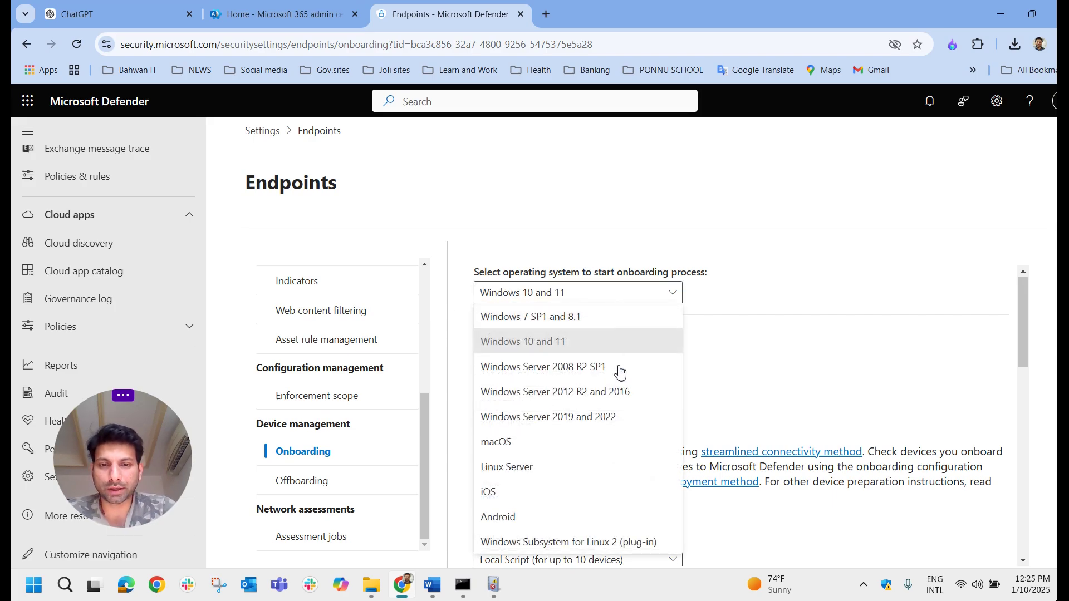
pyautogui.click(574, 427)
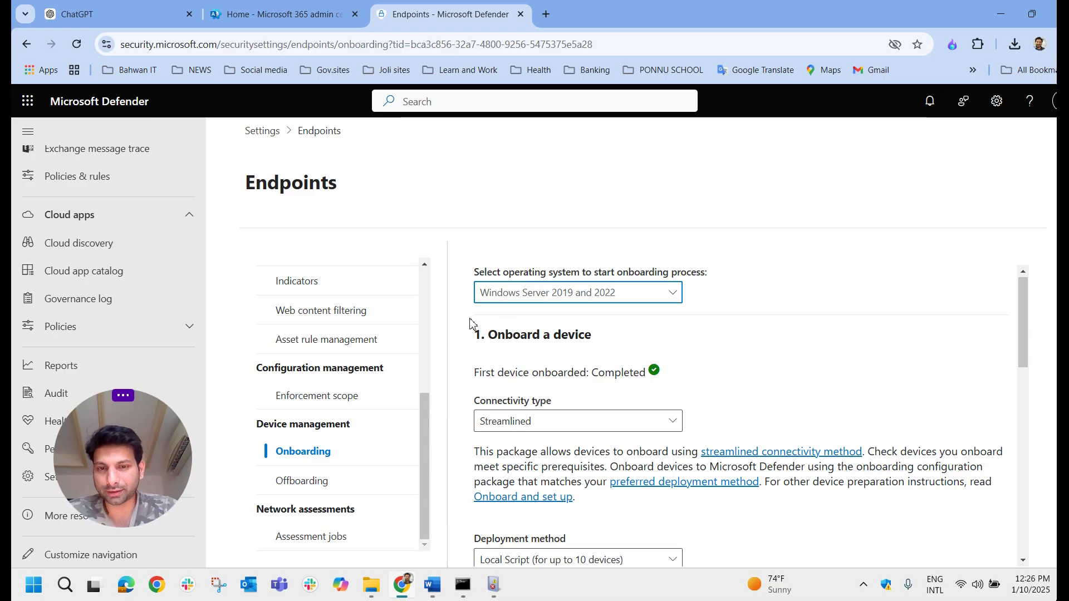
pyautogui.scroll(-6, 606, 323)
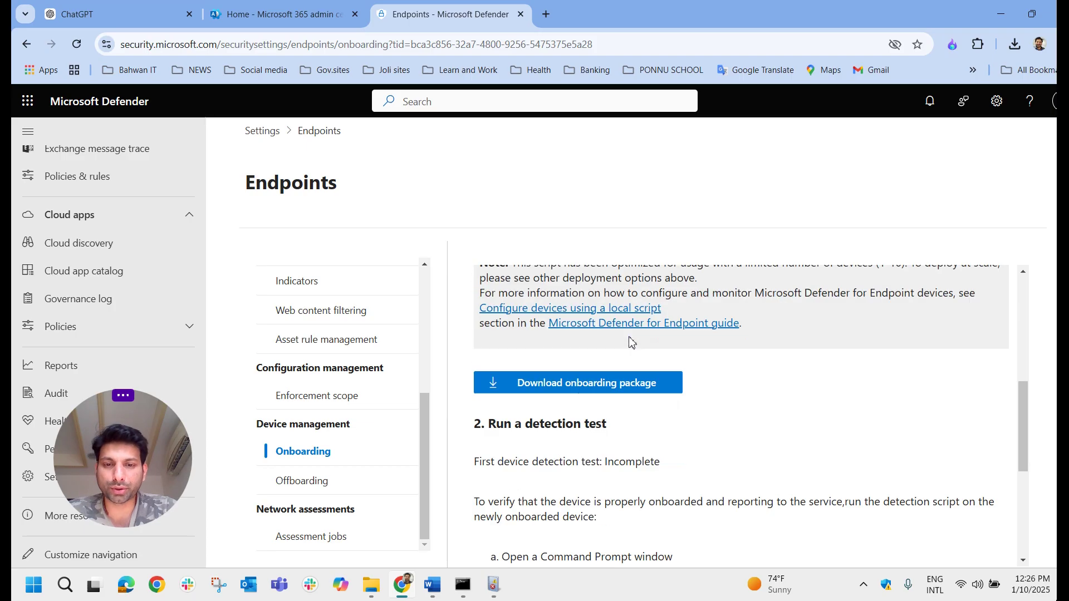
pyautogui.click(462, 584)
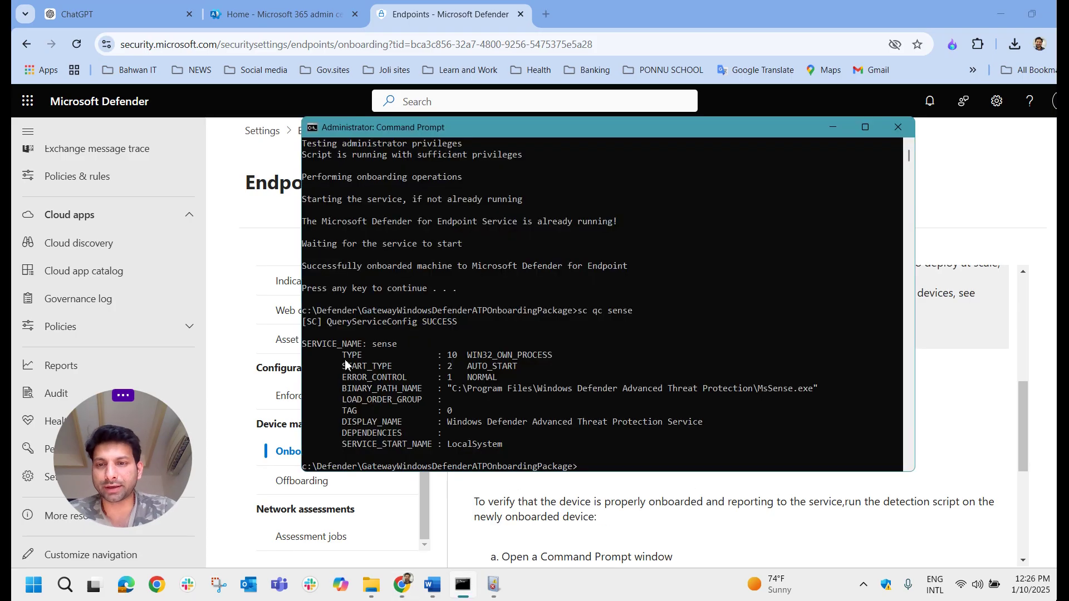